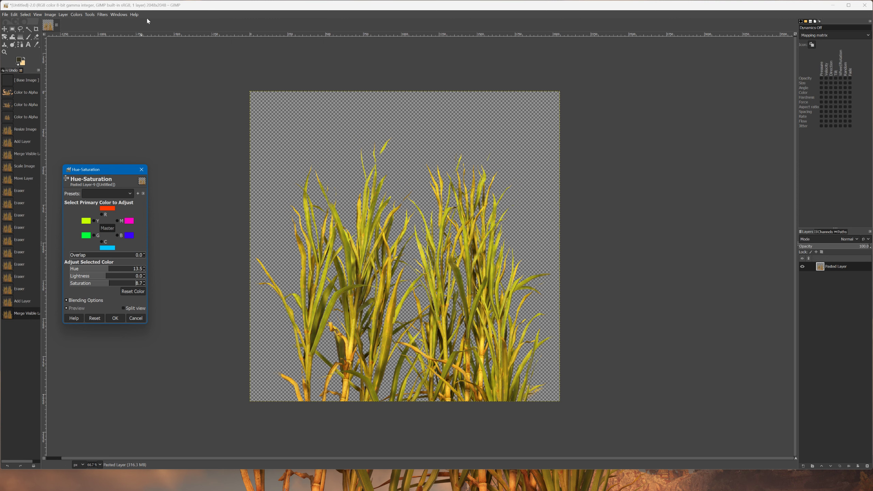
Apply a Hue-Saturation adjustment to the grass layer with hue 16.9 and lightness -47.5, checking it against the game screenshot.
{"action": "scroll", "coordinate": [336, 203], "scroll_direction": "up", "scroll_amount": 2, "text": "ctrl"}
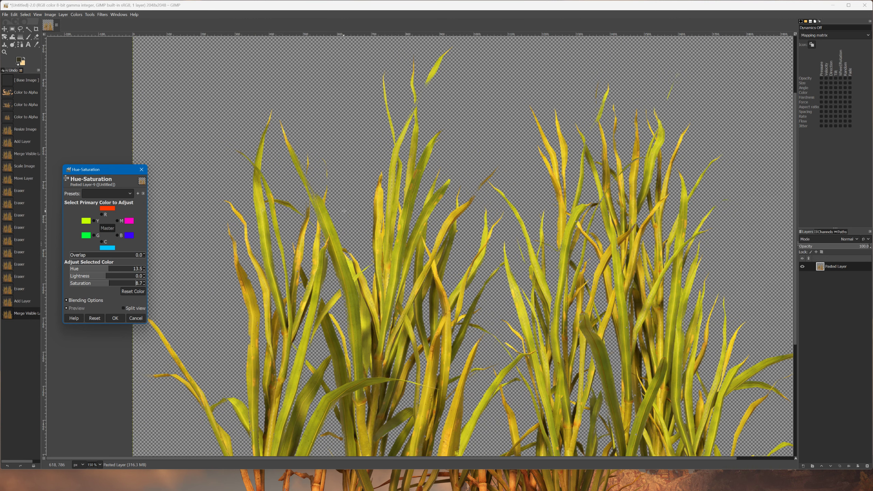
{"action": "scroll", "coordinate": [345, 208], "scroll_direction": "down", "scroll_amount": 1, "text": "ctrl"}
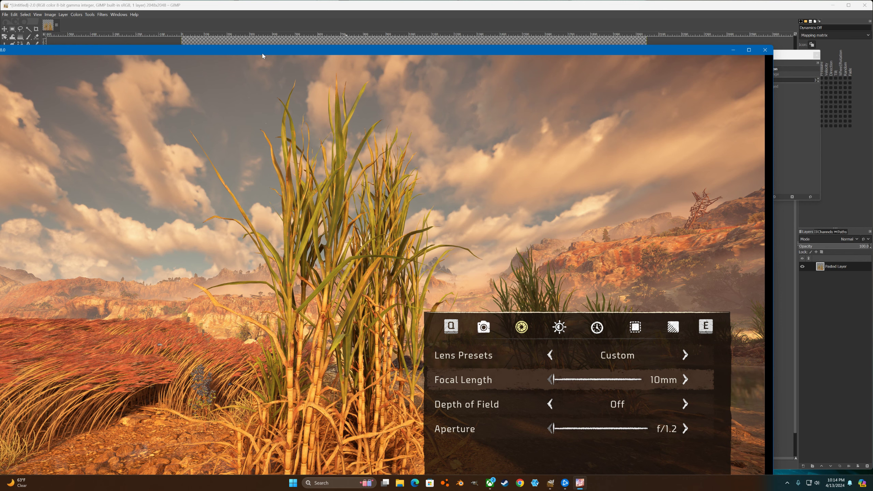
{"action": "left_click_drag", "start_coordinate": [262, 53], "coordinate": [140, 165]}
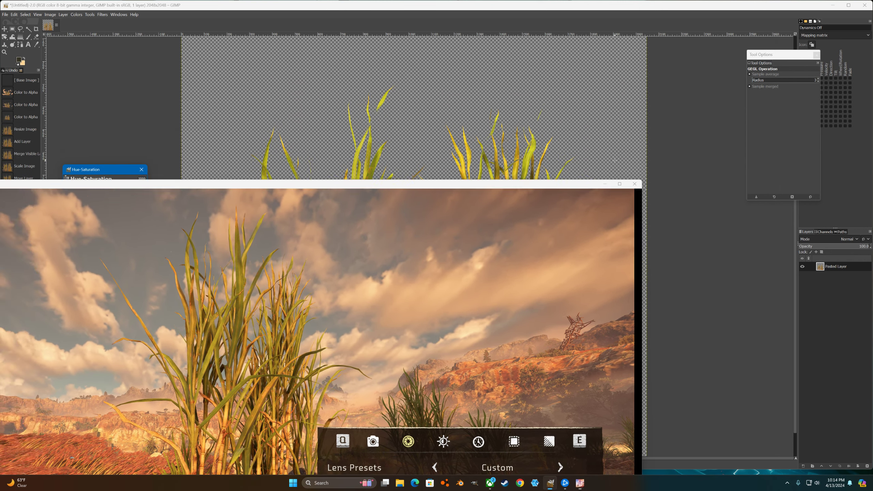
{"action": "key", "text": "alt+Tab"}
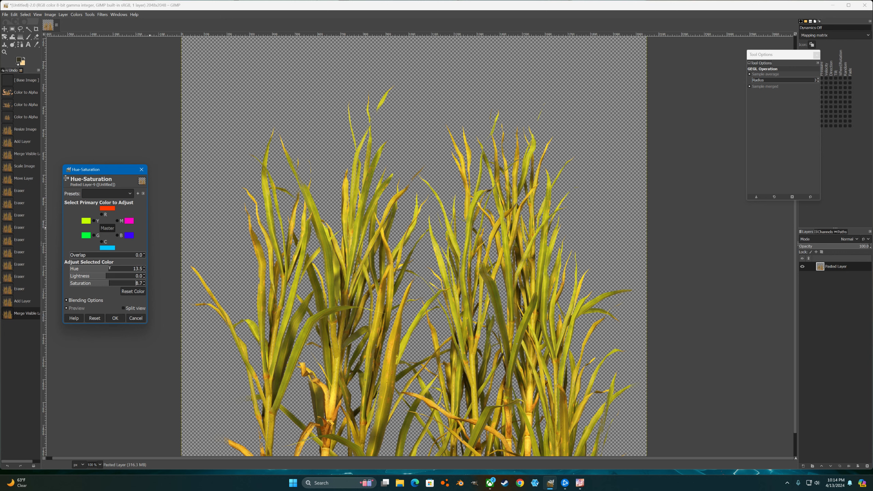
{"action": "left_click_drag", "start_coordinate": [108, 268], "coordinate": [89, 278]}
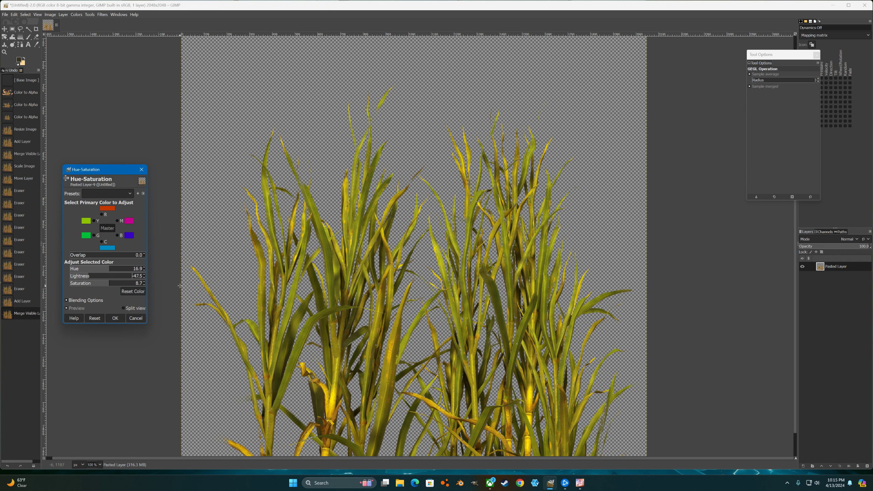
{"action": "left_click", "coordinate": [116, 318]}
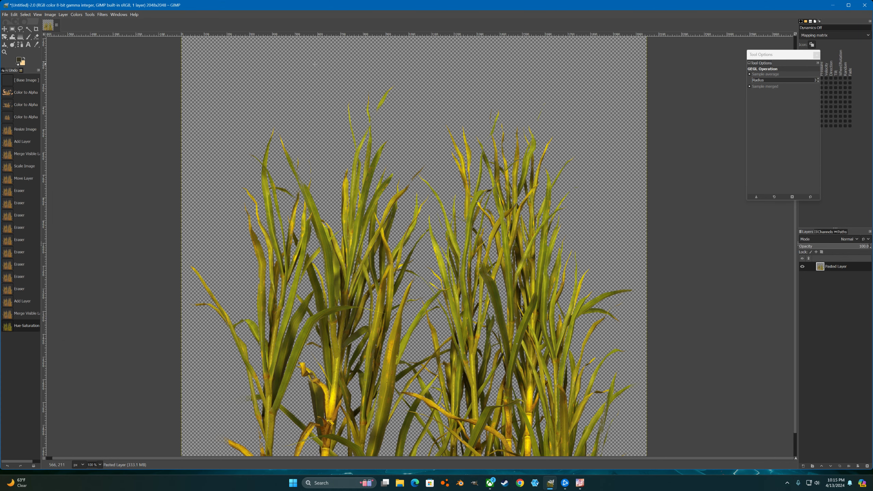
Start exporting the image and browse to the 0.31/levels/east_coast_usa/art folder.
{"action": "scroll", "coordinate": [450, 93], "scroll_direction": "down", "scroll_amount": 1}
{"action": "scroll", "coordinate": [450, 93], "scroll_direction": "down", "scroll_amount": 1, "text": "ctrl"}
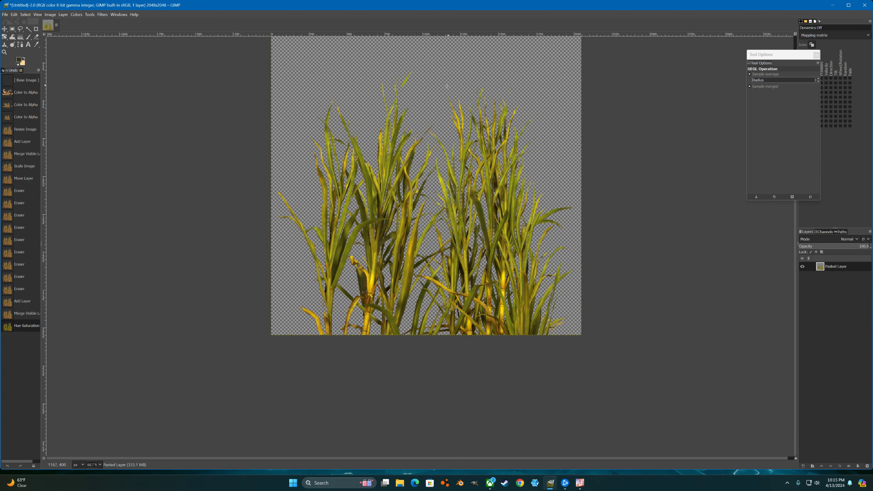
{"action": "middle_click_drag", "start_coordinate": [446, 93], "coordinate": [413, 135]}
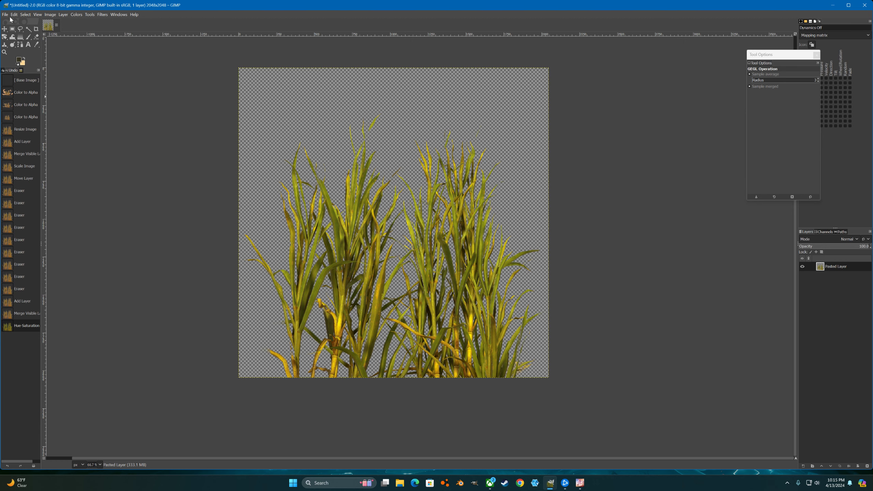
{"action": "left_click", "coordinate": [6, 15]}
{"action": "left_click", "coordinate": [19, 117]}
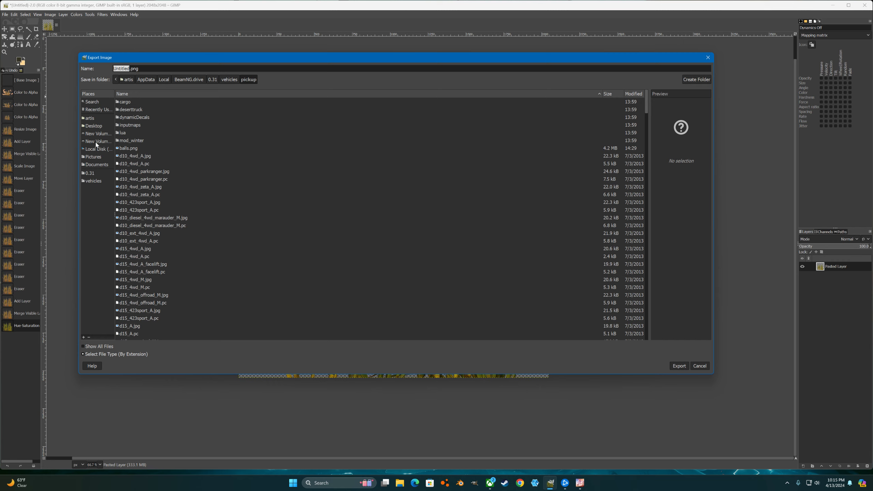
{"action": "left_click", "coordinate": [91, 173]}
{"action": "double_click", "coordinate": [124, 124]}
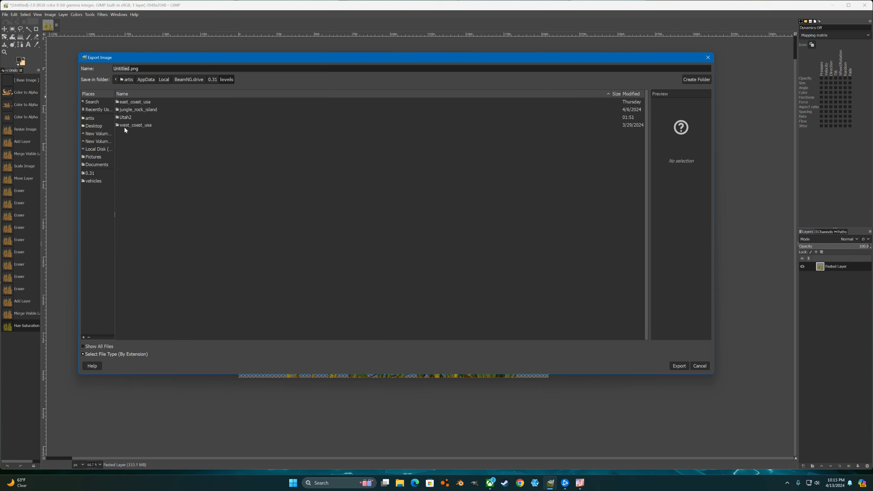
{"action": "double_click", "coordinate": [126, 104]}
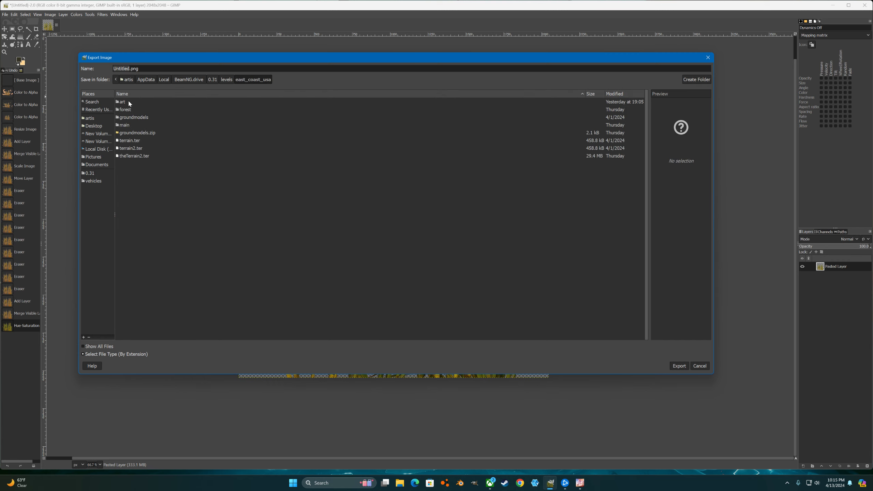
{"action": "double_click", "coordinate": [128, 101]}
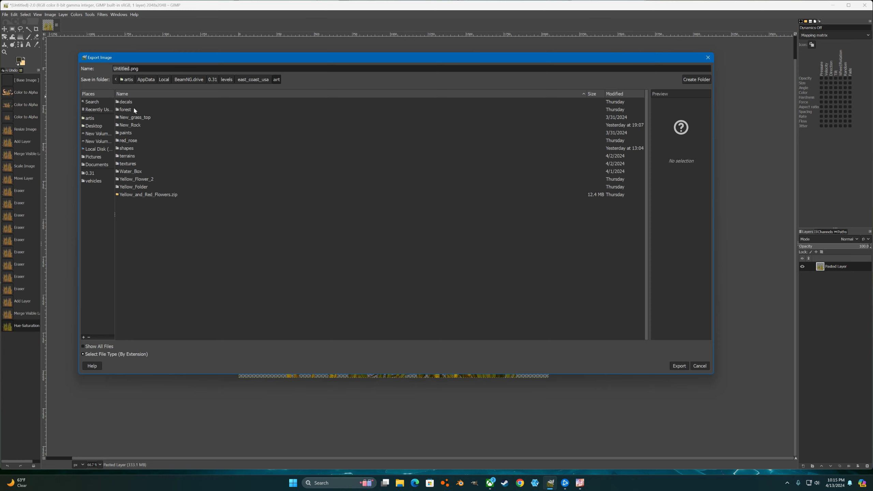
Create a new folder named ground_grass inside the art folder as the export destination.
{"action": "left_click", "coordinate": [704, 80]}
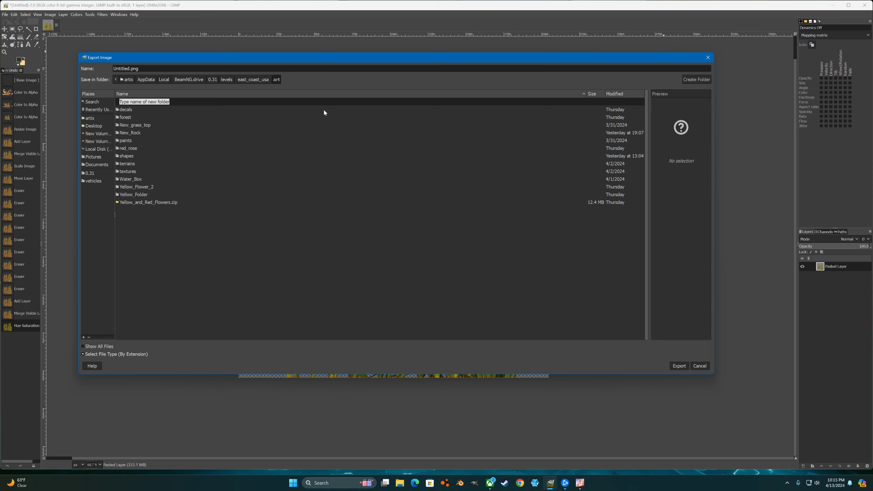
{"action": "type", "text": "ground+_"}
{"action": "key", "text": "BackSpace"}
{"action": "key", "text": "BackSpace"}
{"action": "type", "text": "_grass"}
{"action": "key", "text": "Return"}
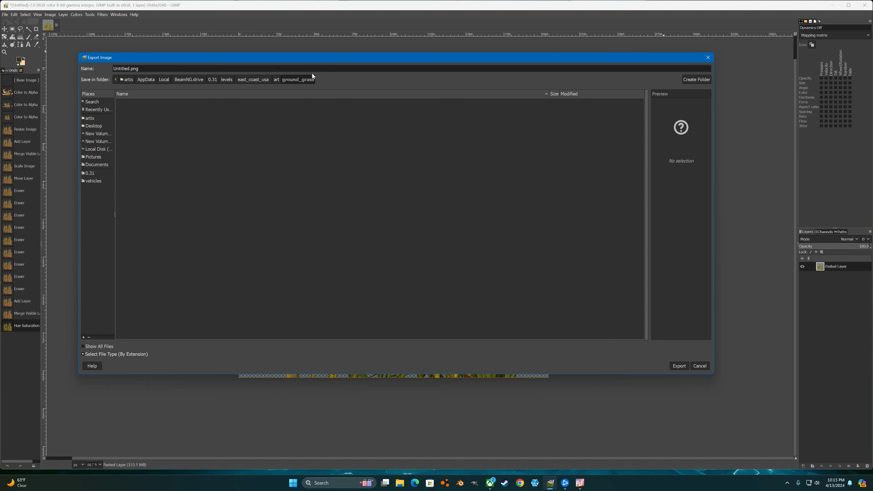
Export the image as grass.png into the ground_grass folder with the existing PNG options.
{"action": "left_click_drag", "start_coordinate": [155, 68], "coordinate": [48, 67]}
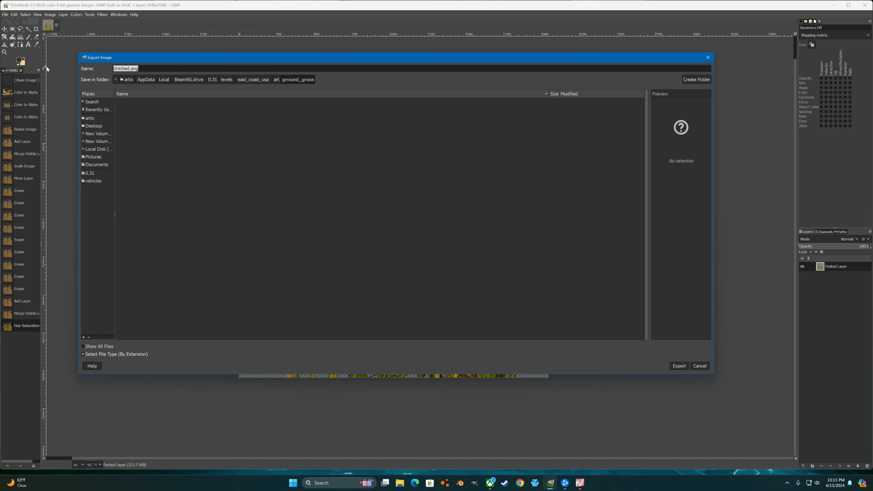
{"action": "type", "text": "grass.png"}
{"action": "key", "text": "Return"}
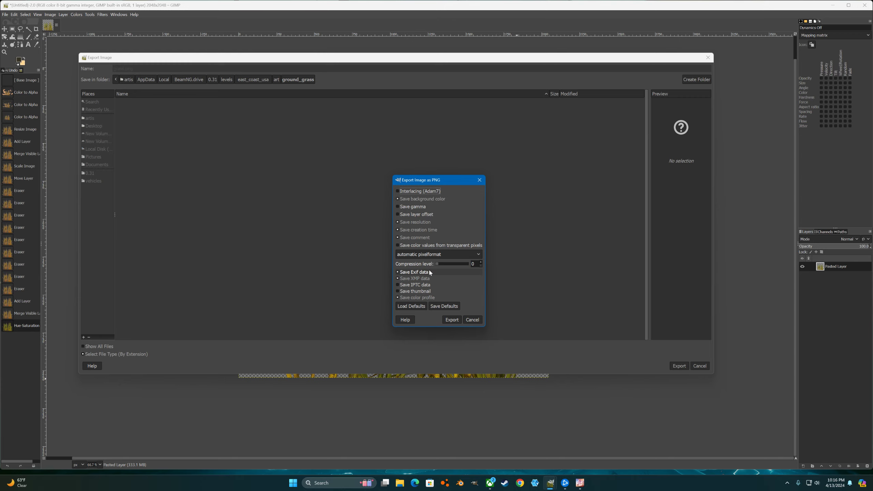
{"action": "left_click", "coordinate": [451, 321]}
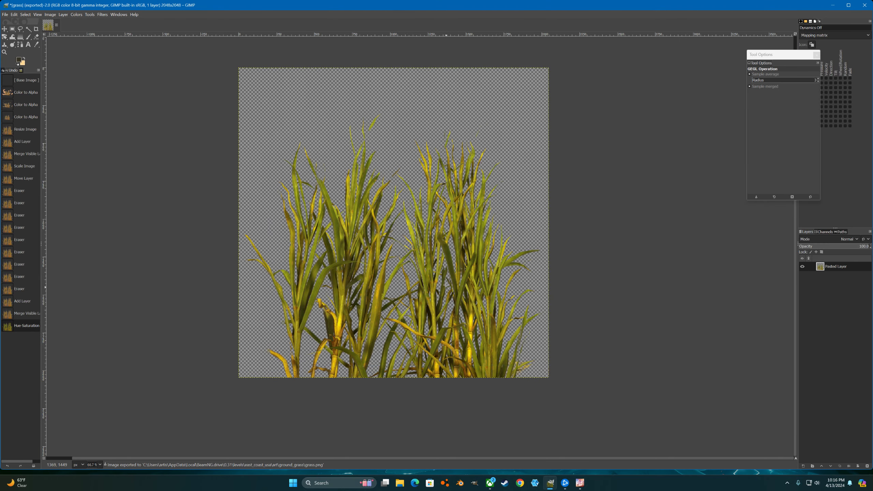
Minimize the image editor and close the game photo-mode window and the game launcher window.
{"action": "left_click", "coordinate": [832, 5]}
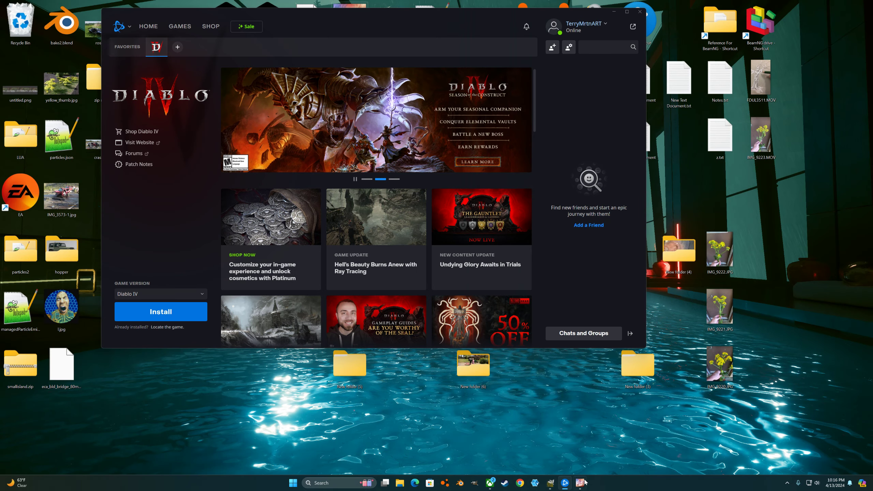
{"action": "left_click", "coordinate": [583, 481]}
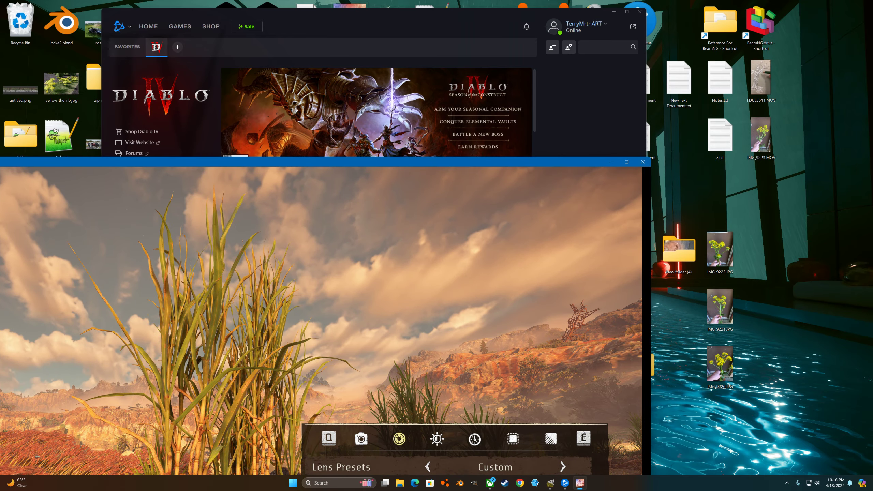
{"action": "left_click", "coordinate": [643, 162]}
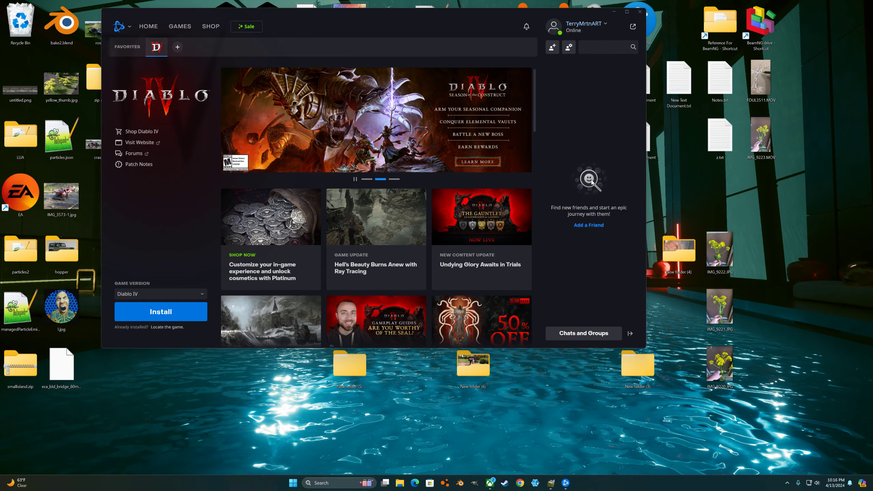
{"action": "left_click", "coordinate": [639, 11]}
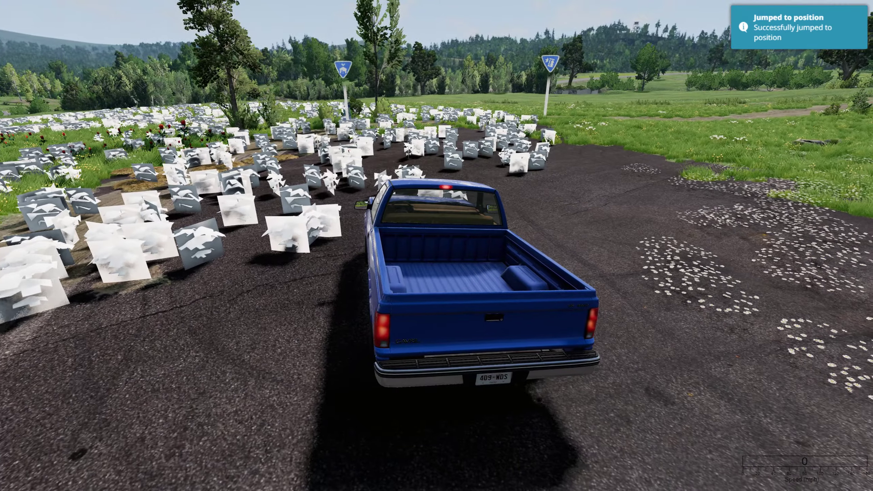
In BeamNG.drive, open the world editor and create a material named ground_grass in the level's art/main.materials.json.
{"action": "key", "text": "w"}
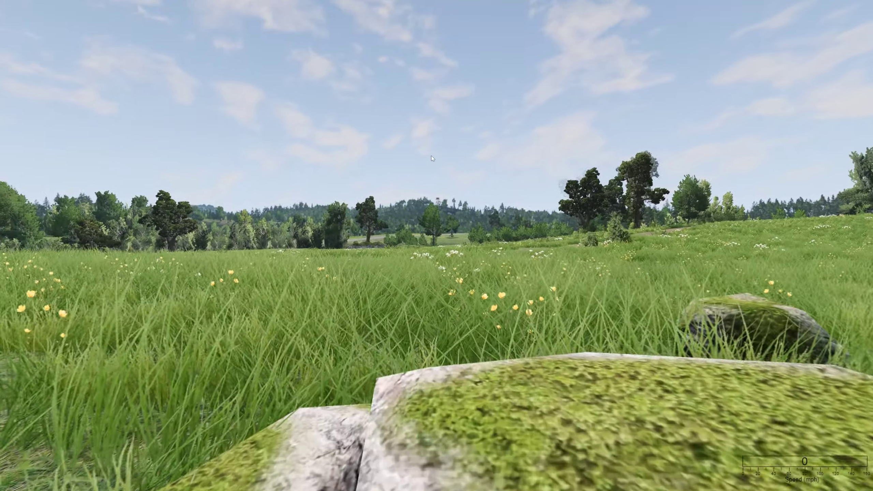
{"action": "key", "text": "F11"}
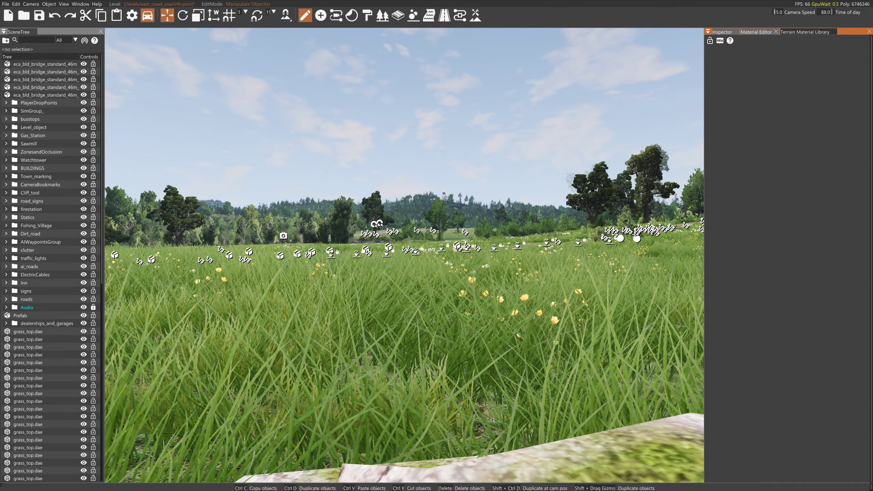
{"action": "left_click", "coordinate": [755, 32]}
{"action": "left_click_drag", "start_coordinate": [487, 262], "coordinate": [475, 274]}
{"action": "left_click", "coordinate": [710, 42]}
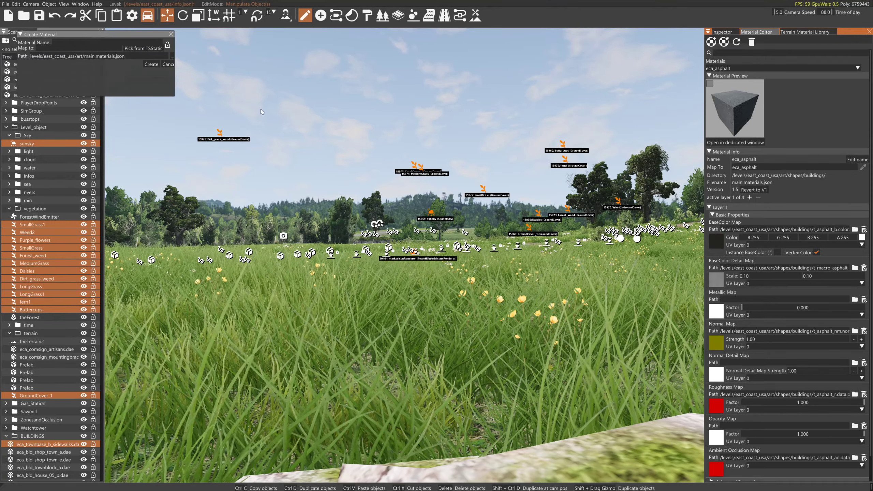
{"action": "left_click", "coordinate": [74, 47]}
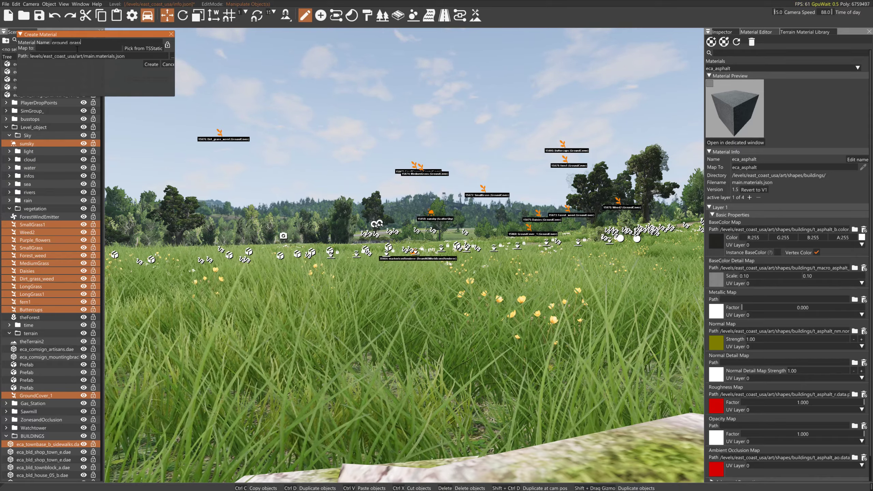
{"action": "left_click", "coordinate": [151, 64]}
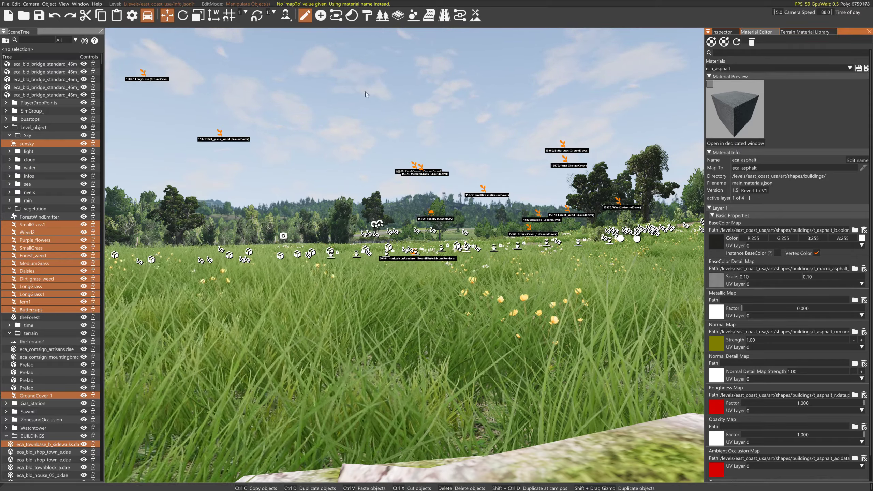
Clear the accidental selection of scene objects in the viewport.
{"action": "right_click_drag", "start_coordinate": [366, 95], "coordinate": [514, 63]}
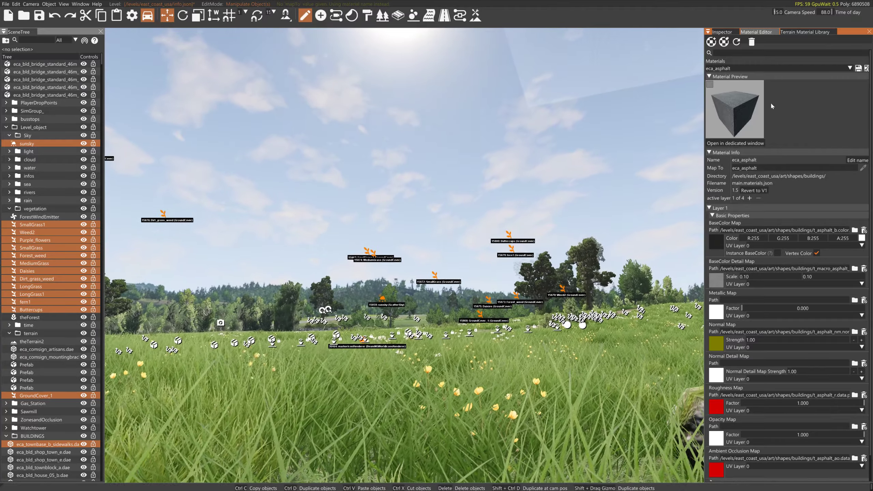
{"action": "right_click_drag", "start_coordinate": [398, 268], "coordinate": [340, 119]}
{"action": "left_click", "coordinate": [346, 124]}
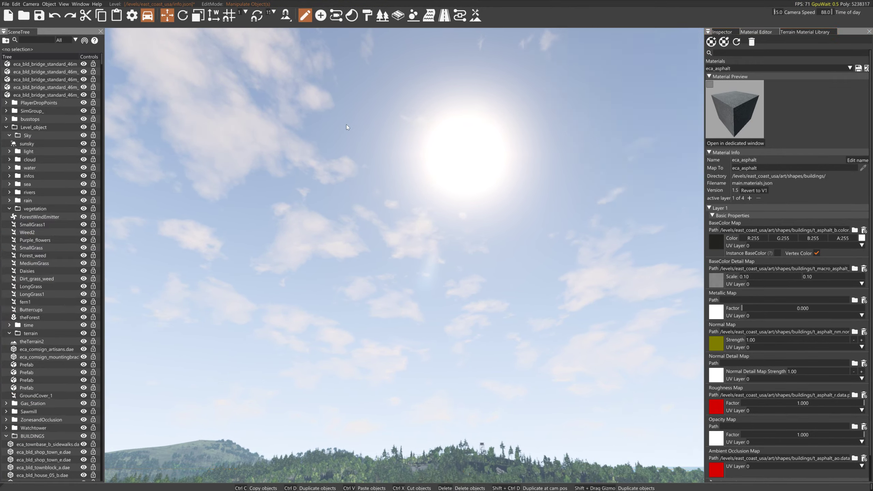
{"action": "left_click", "coordinate": [315, 145]}
{"action": "left_click", "coordinate": [305, 155]}
{"action": "left_click", "coordinate": [309, 148]}
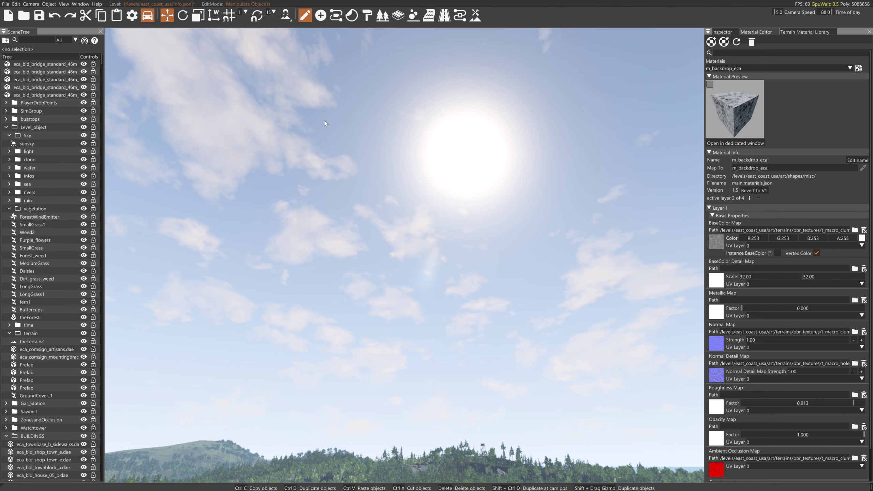
{"action": "left_click", "coordinate": [69, 128]}
{"action": "right_click", "coordinate": [69, 127]}
{"action": "right_click", "coordinate": [59, 129]}
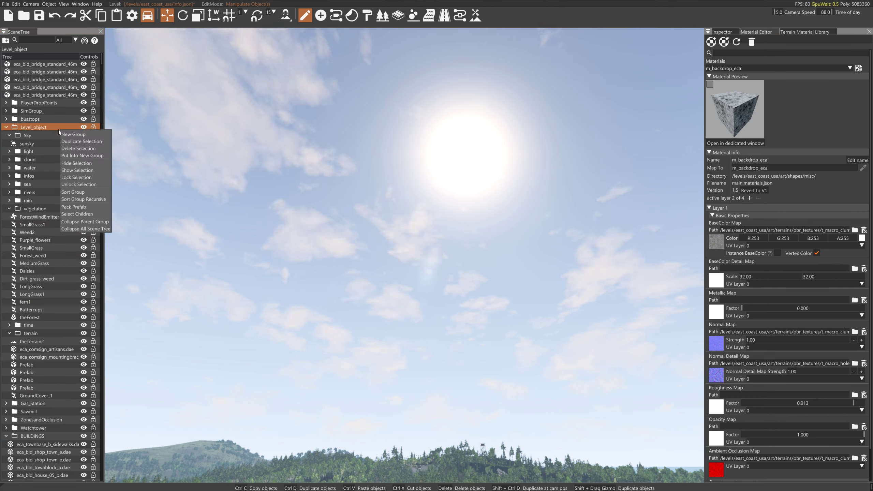
{"action": "right_click", "coordinate": [200, 126]}
Filter the materials by "gro" to load the ground_grass material for editing.
{"action": "left_click", "coordinate": [752, 53]}
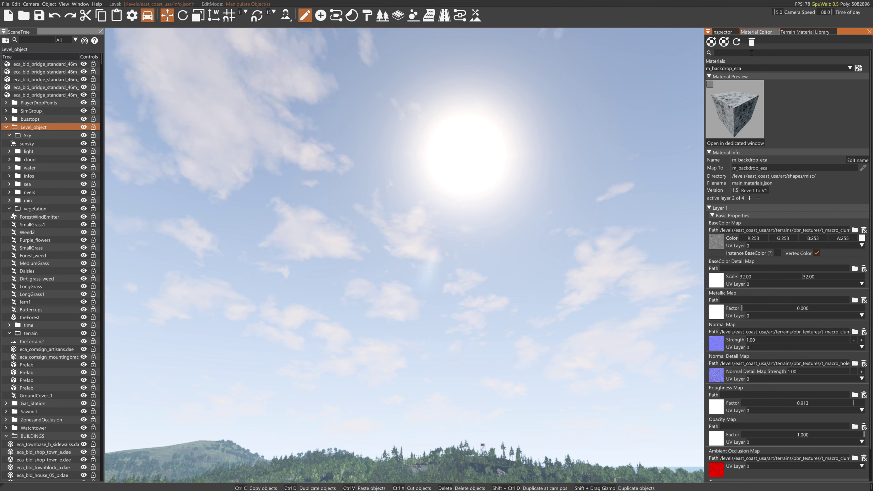
{"action": "type", "text": "gr"}
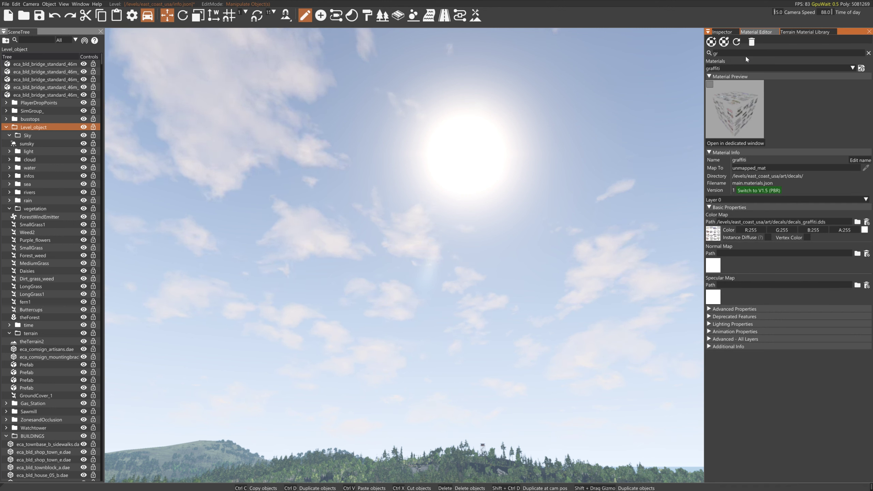
{"action": "type", "text": "o"}
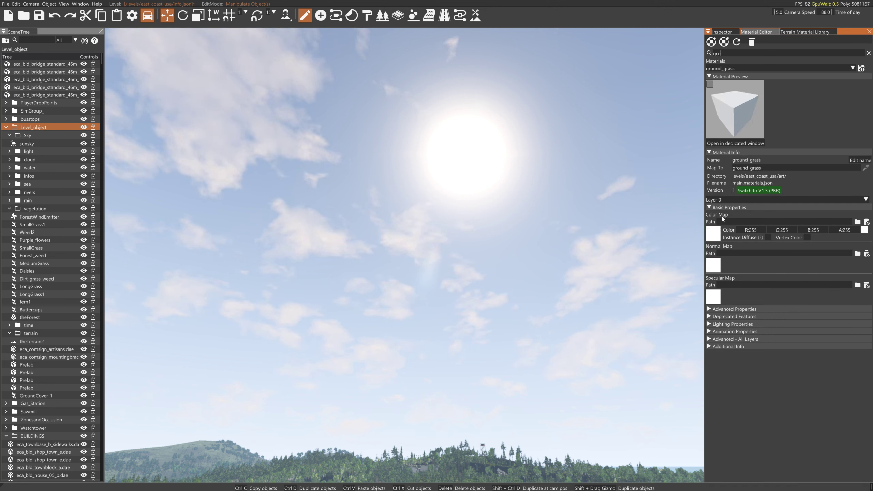
Assign grass.png from the ground_grass folder as the material's color map and open an enlarged dedicated material preview.
{"action": "left_click", "coordinate": [713, 234]}
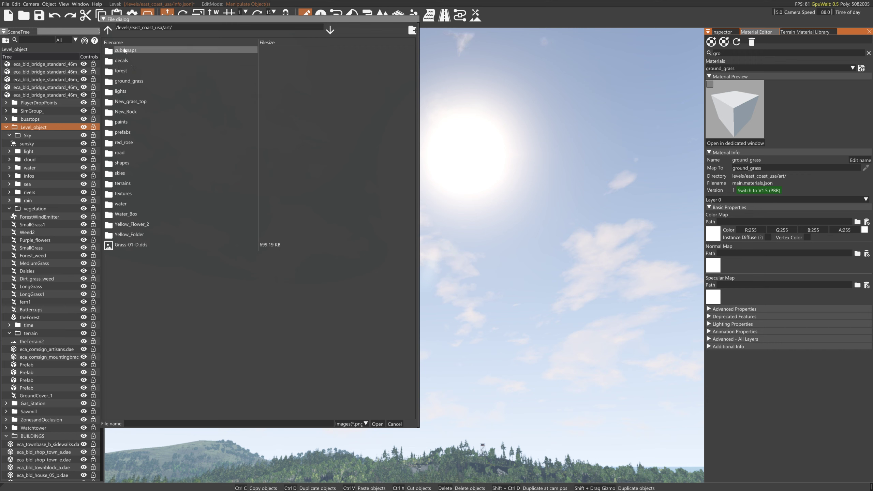
{"action": "double_click", "coordinate": [127, 82]}
{"action": "left_click", "coordinate": [124, 52]}
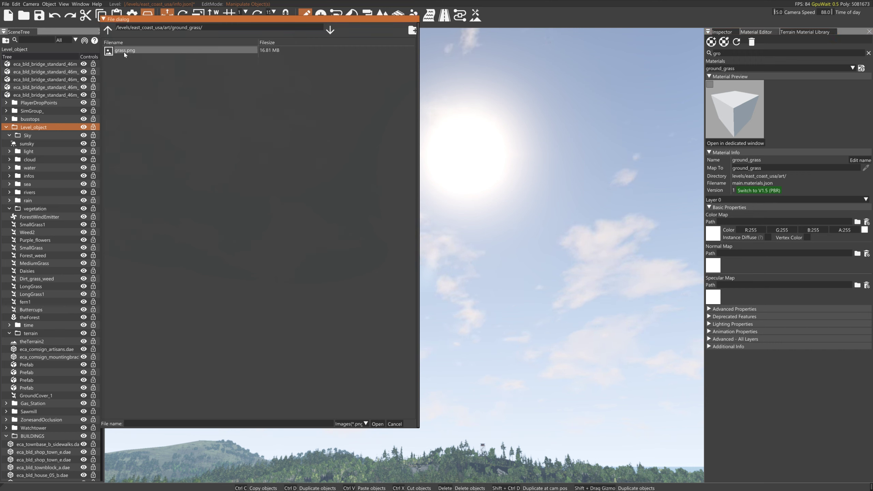
{"action": "left_click", "coordinate": [376, 423]}
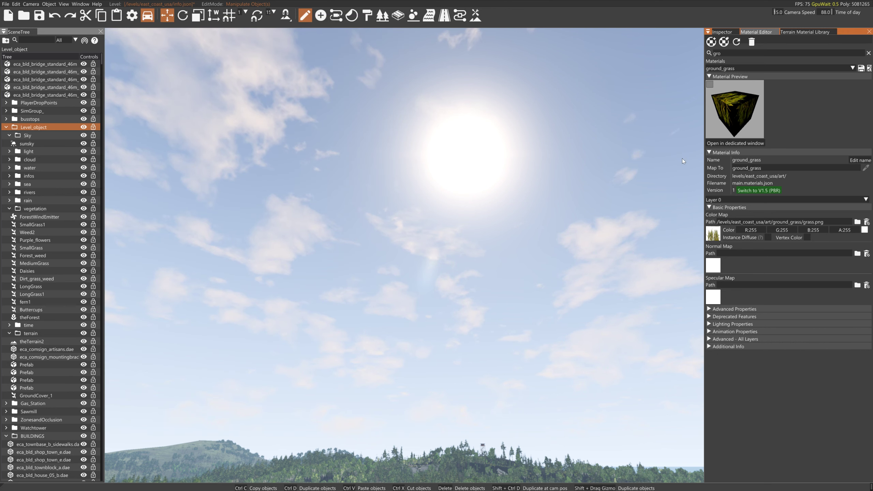
{"action": "left_click", "coordinate": [738, 143]}
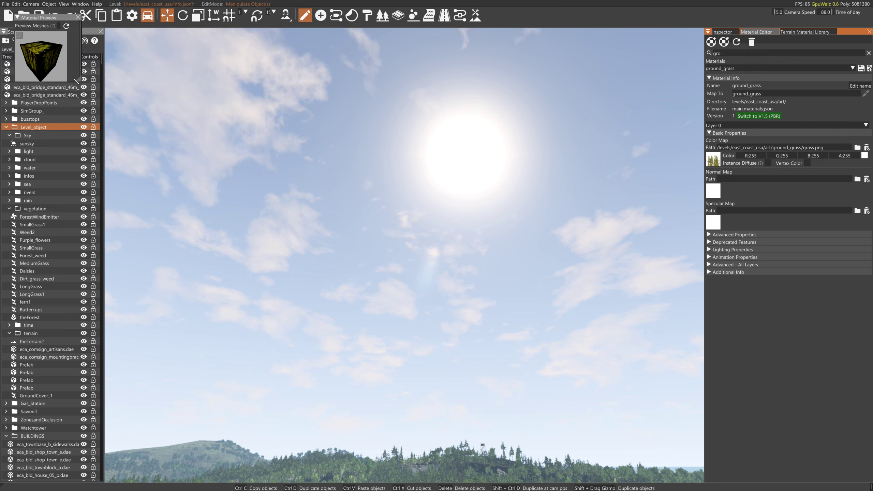
{"action": "left_click_drag", "start_coordinate": [81, 85], "coordinate": [367, 305]}
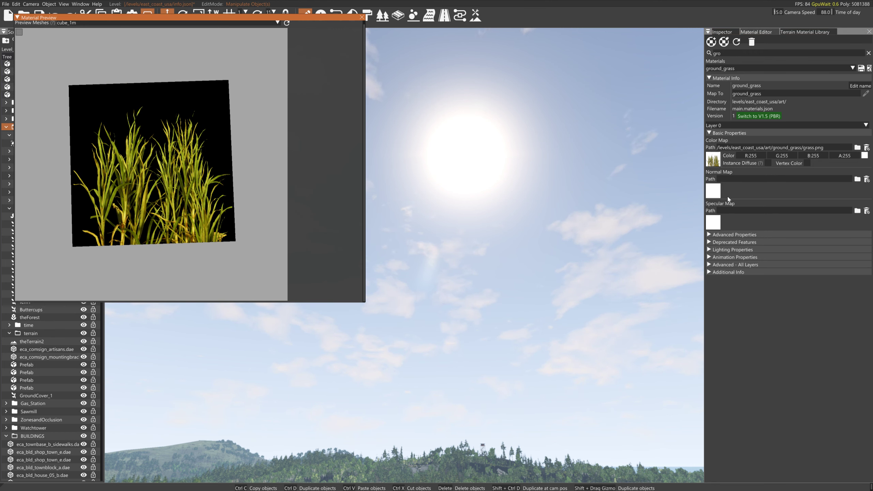
Enable Alpha Clip for the ground_grass material and raise its threshold until the stray lines above the grass vanish in the preview.
{"action": "left_click", "coordinate": [738, 250]}
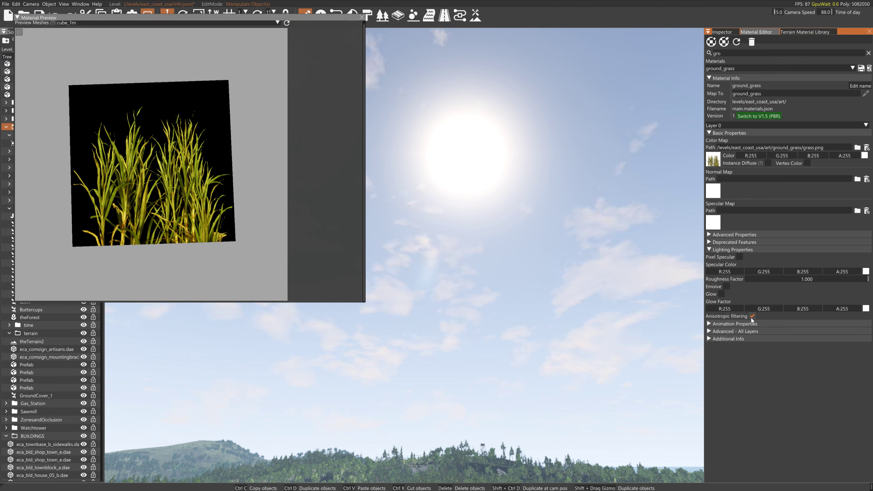
{"action": "left_click", "coordinate": [710, 332]}
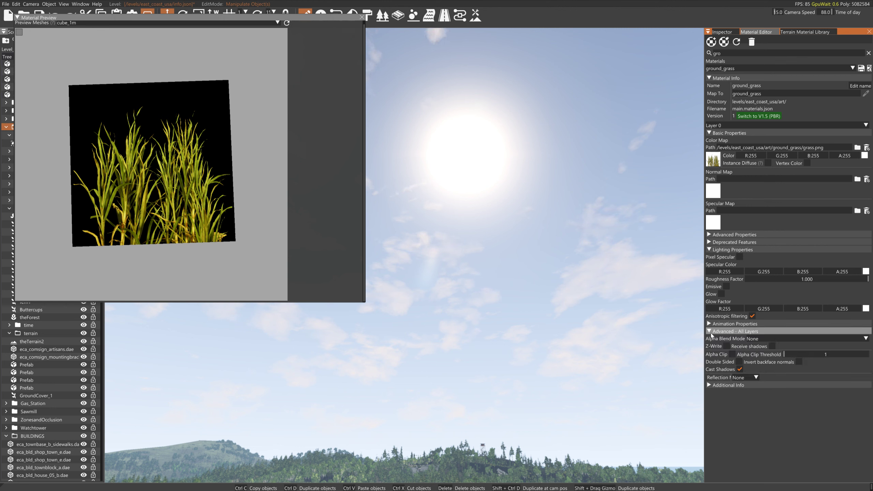
{"action": "left_click", "coordinate": [731, 355]}
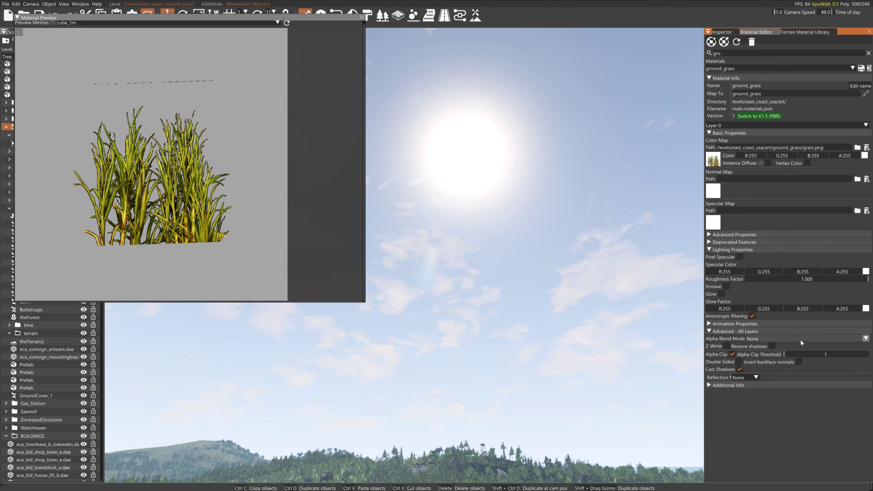
{"action": "left_click_drag", "start_coordinate": [787, 356], "coordinate": [799, 355]}
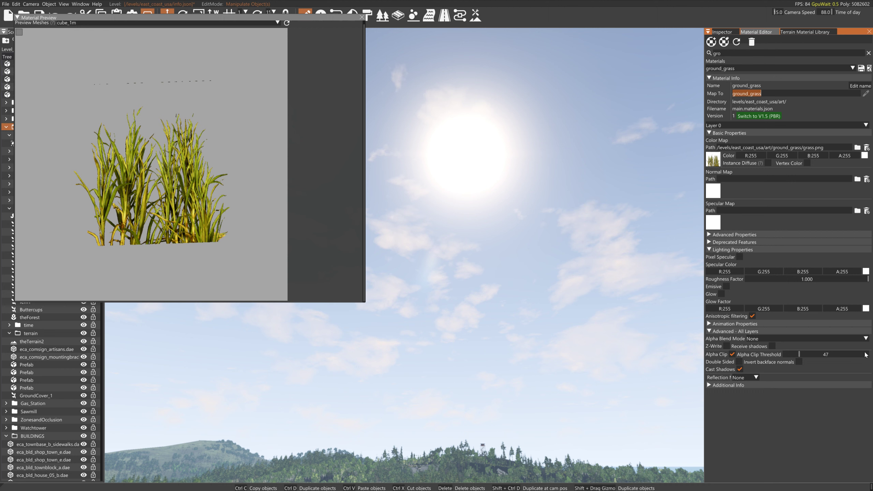
{"action": "left_click_drag", "start_coordinate": [800, 355], "coordinate": [827, 352]}
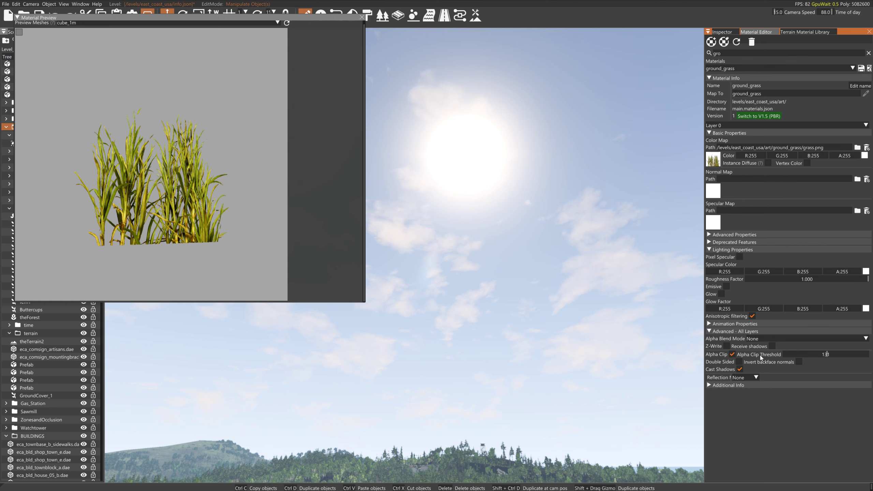
Set the material's ground type to GRASS, save the material and collapse the preview window.
{"action": "left_click", "coordinate": [743, 385]}
{"action": "left_click", "coordinate": [742, 417]}
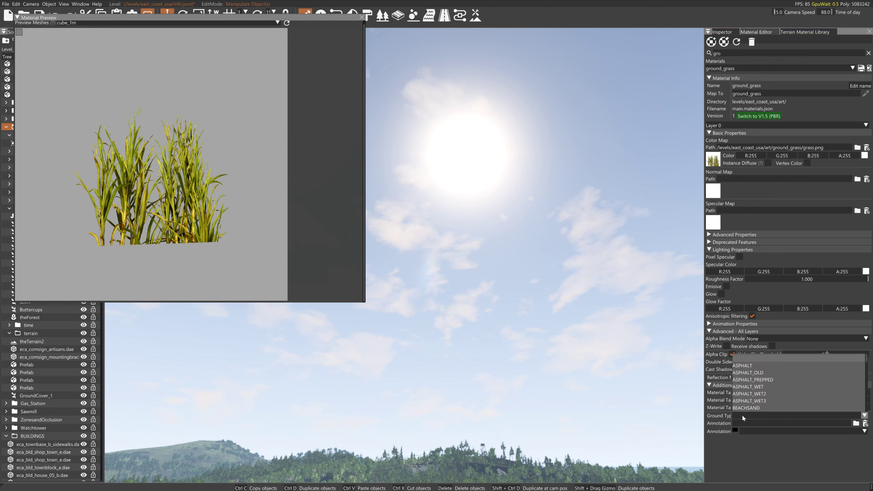
{"action": "scroll", "coordinate": [749, 399], "scroll_direction": "down", "scroll_amount": 5}
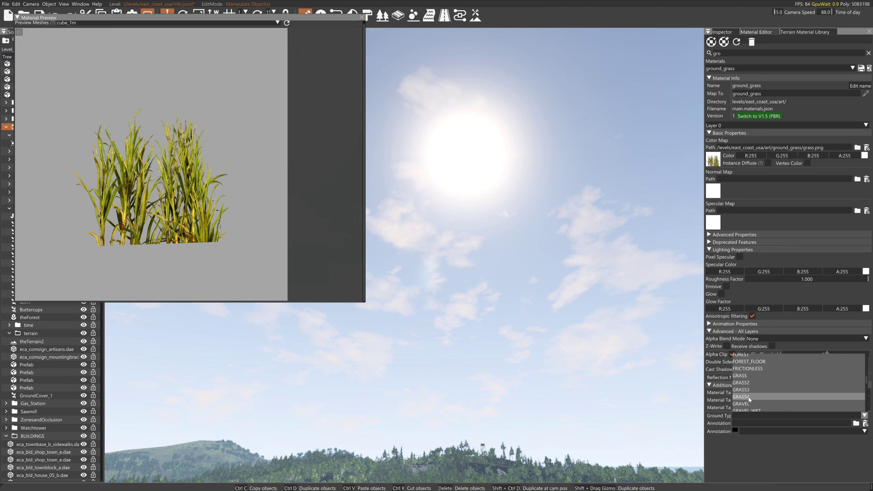
{"action": "left_click", "coordinate": [746, 376]}
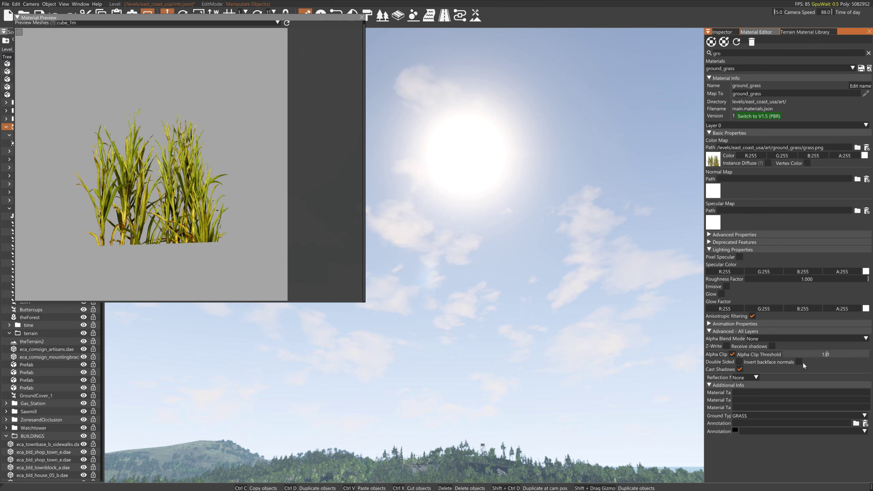
{"action": "left_click", "coordinate": [864, 69]}
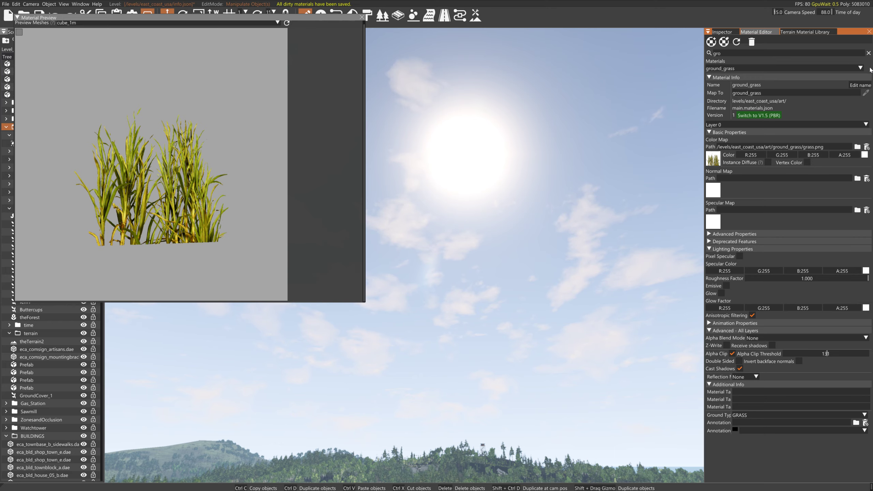
{"action": "double_click", "coordinate": [347, 17]}
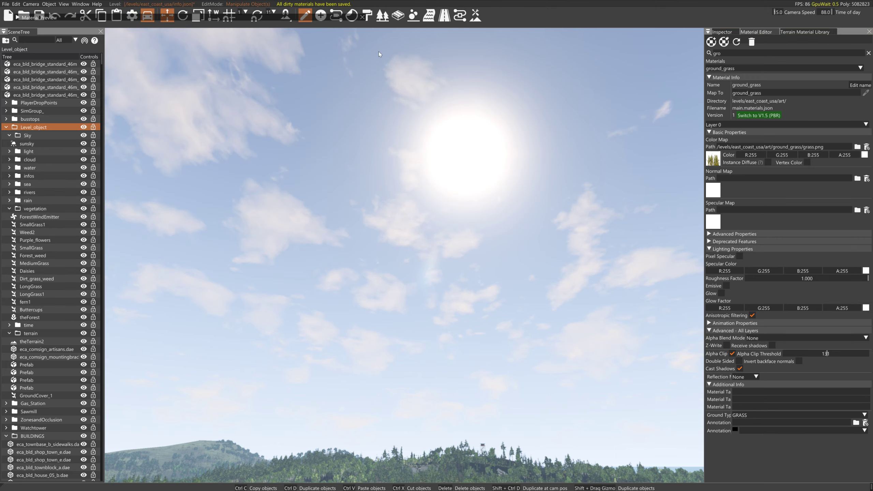
Fly the camera down to the grassy meadow and place a new Ground Cover object there.
{"action": "right_click_drag", "start_coordinate": [379, 54], "coordinate": [106, 452]}
{"action": "key", "text": "w"}
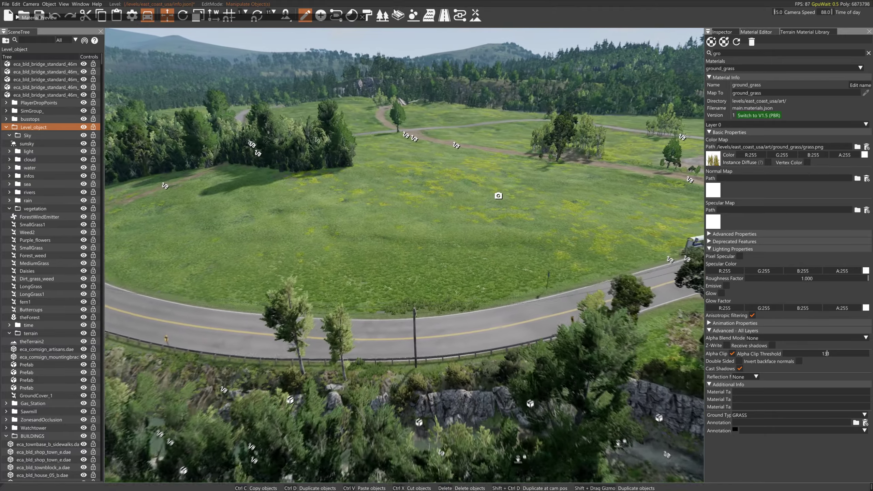
{"action": "key", "text": "w"}
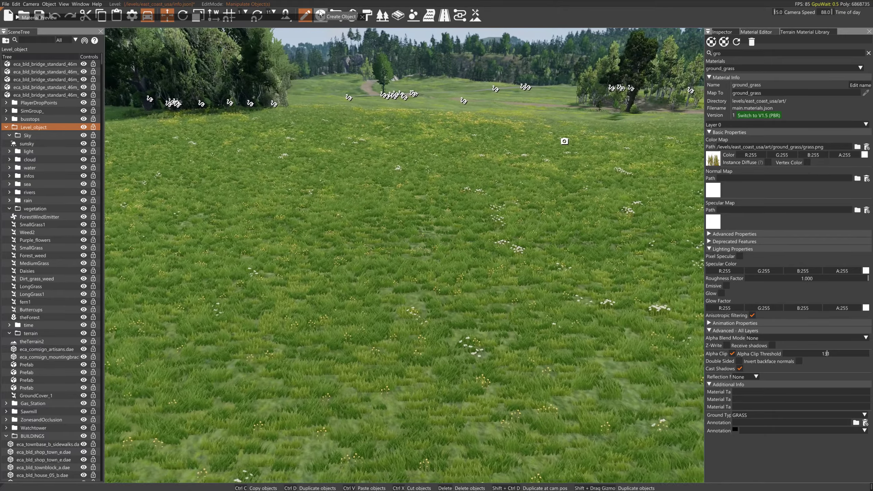
{"action": "left_click", "coordinate": [320, 14]}
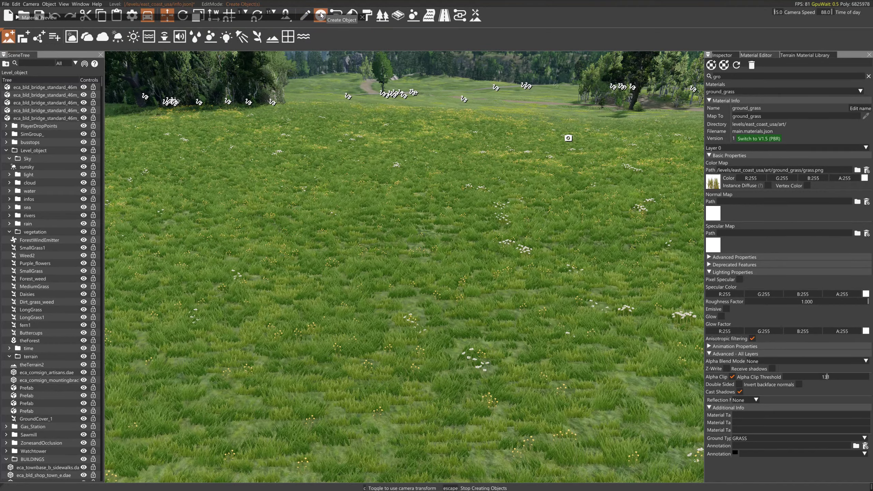
{"action": "left_click", "coordinate": [257, 36]}
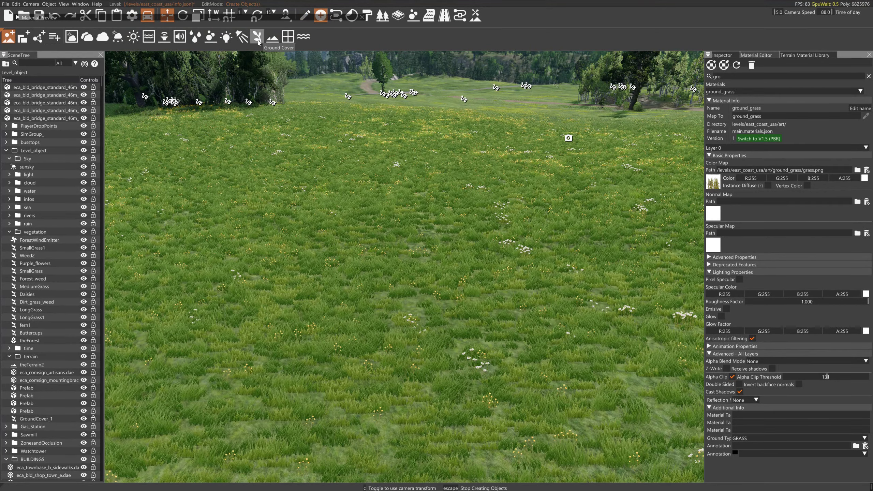
{"action": "left_click", "coordinate": [332, 245]}
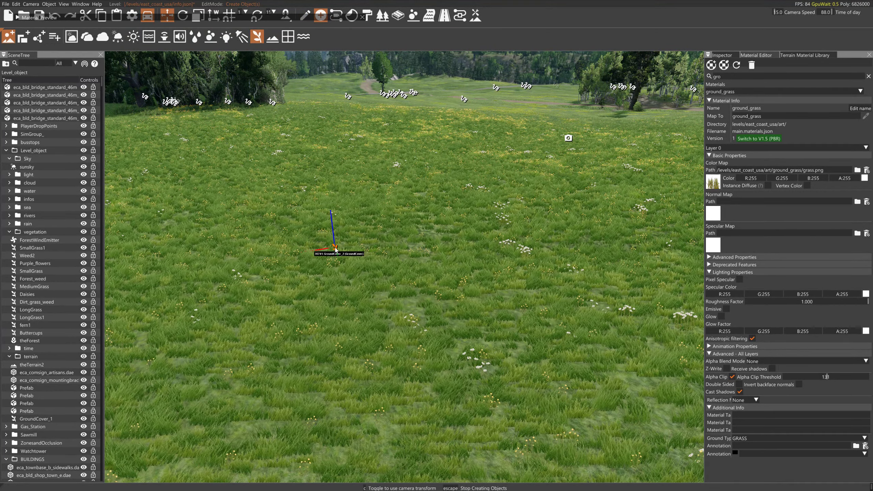
{"action": "key", "text": "Escape"}
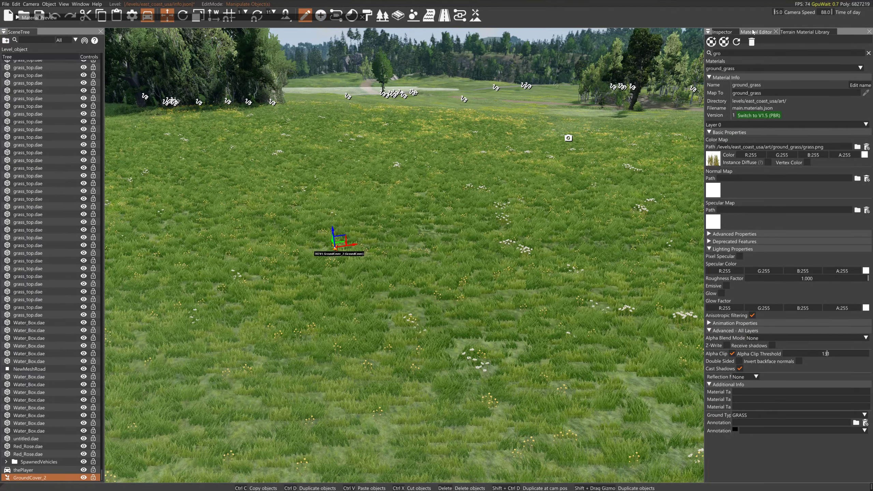
Assign the ground_grass material to the new ground cover object, filtering the material list by "groun".
{"action": "left_click", "coordinate": [722, 32]}
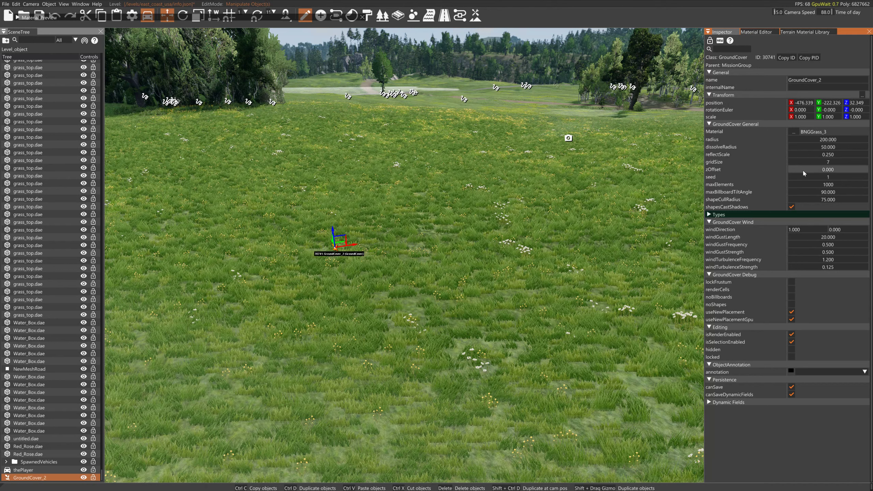
{"action": "left_click", "coordinate": [795, 135]}
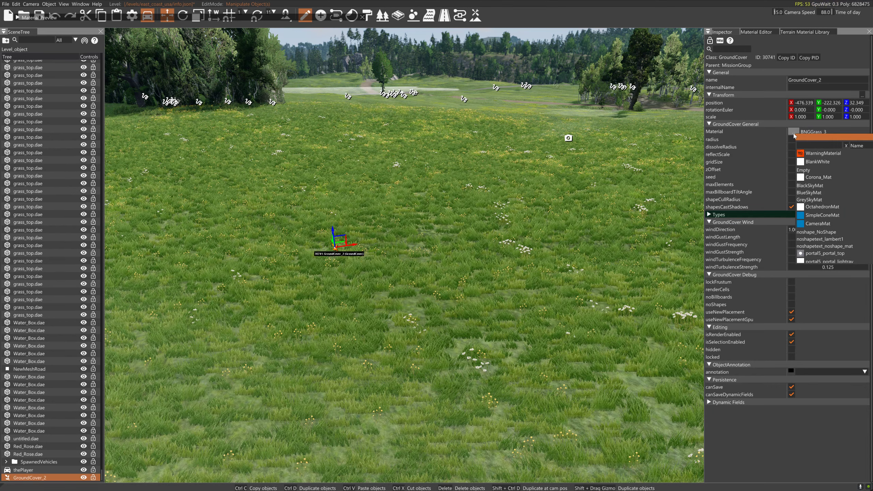
{"action": "left_click", "coordinate": [808, 144]}
{"action": "type", "text": "gr"}
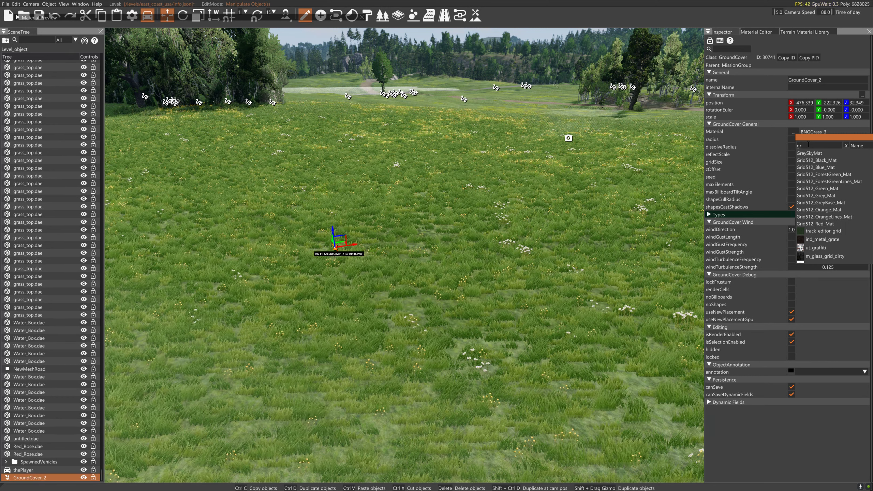
{"action": "type", "text": "ou"}
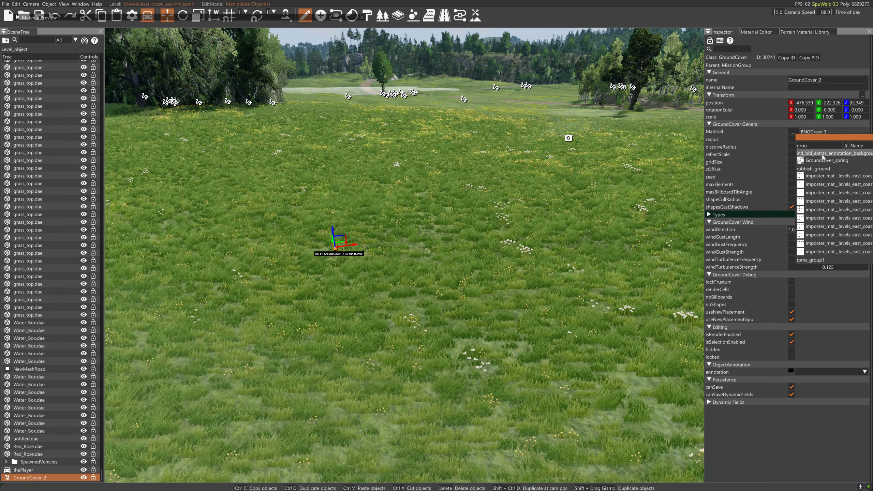
{"action": "type", "text": "nd"}
{"action": "left_click", "coordinate": [818, 161]}
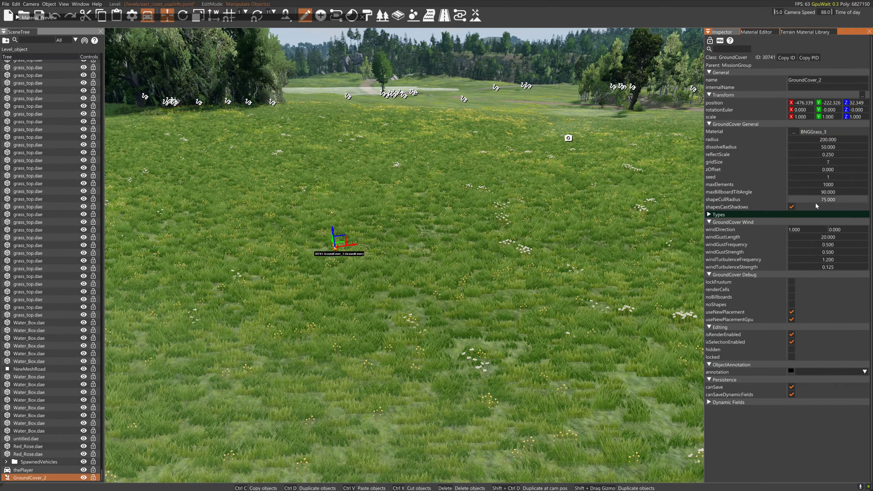
{"action": "left_click", "coordinate": [799, 134]}
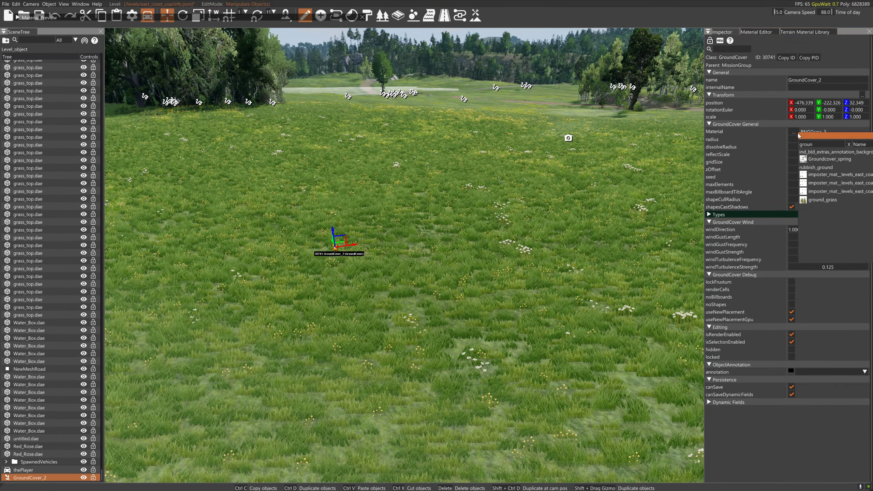
{"action": "left_click", "coordinate": [809, 198]}
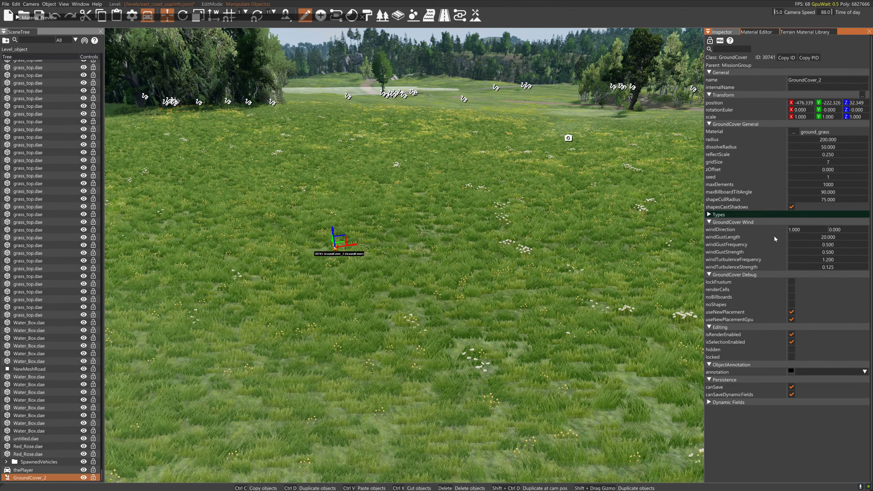
Expand type [0] of the ground cover and open its layer field for editing.
{"action": "left_click", "coordinate": [710, 215]}
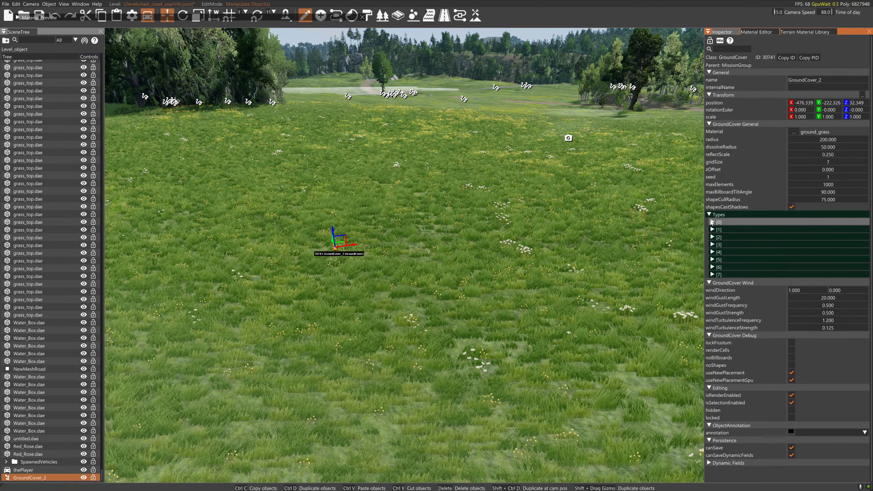
{"action": "left_click", "coordinate": [712, 222]}
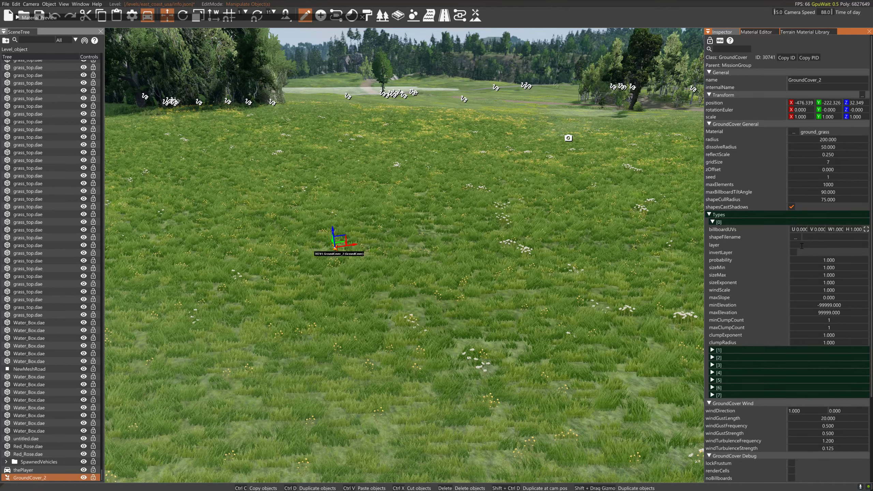
{"action": "left_click", "coordinate": [800, 246]}
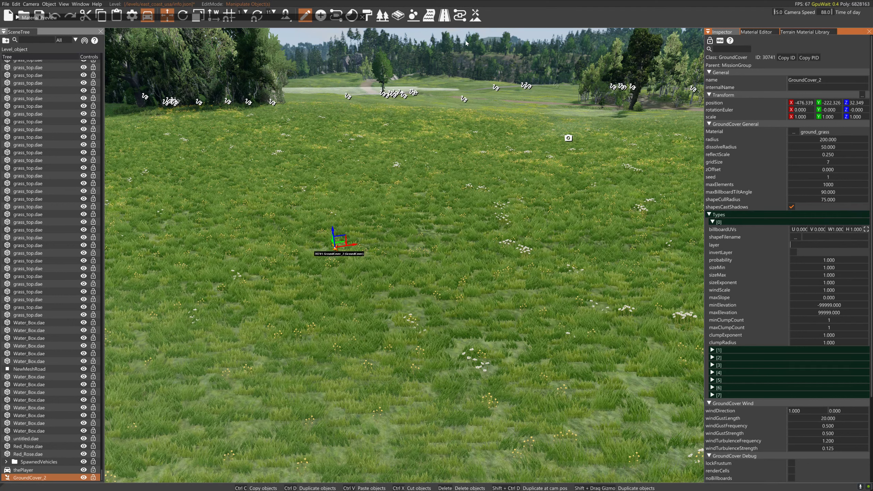
Examine the terrain's paint materials, selecting Grass4 in the Terrain Painter and inspecting Grass3's properties in the terrain material library.
{"action": "left_click", "coordinate": [476, 16]}
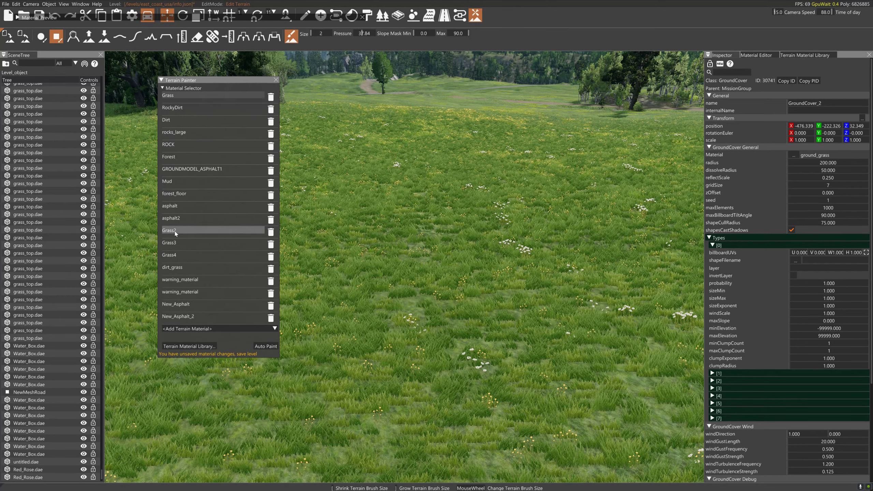
{"action": "left_click", "coordinate": [176, 256]}
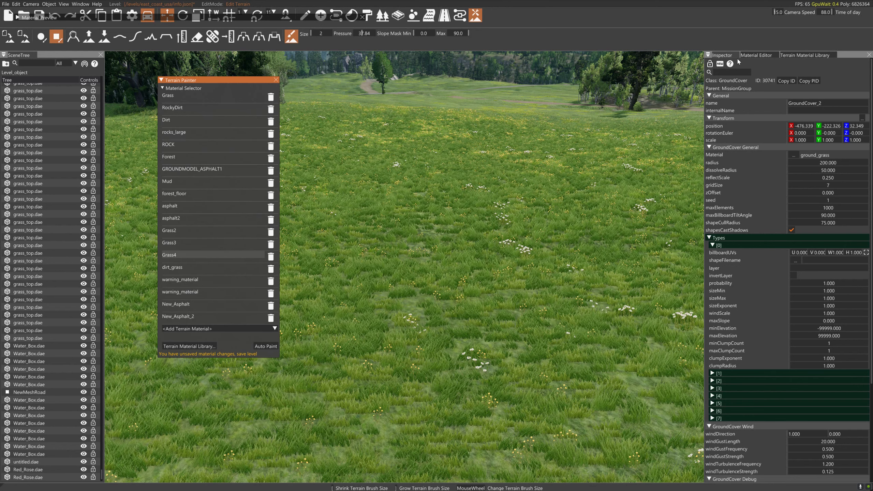
{"action": "left_click", "coordinate": [805, 55]}
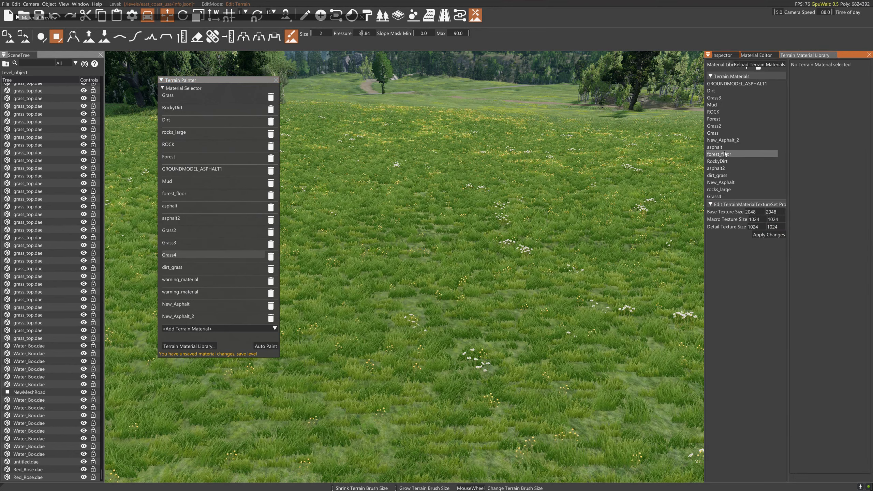
{"action": "left_click", "coordinate": [723, 99]}
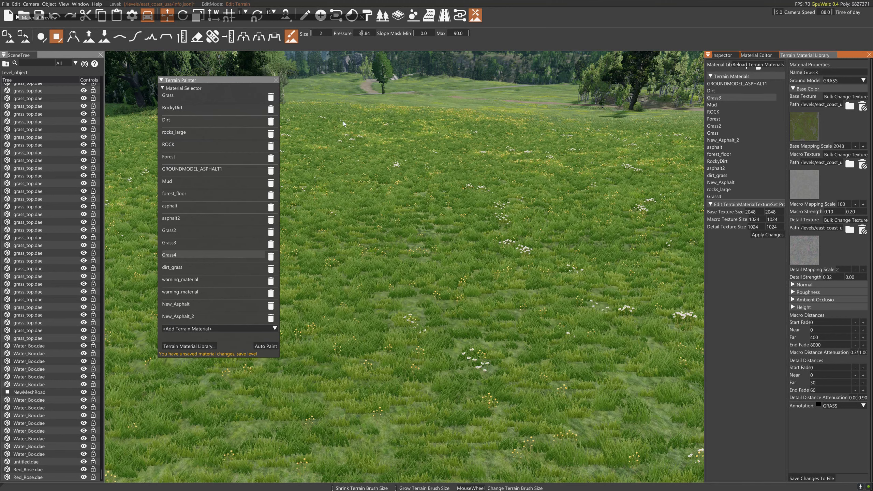
Close the Terrain Painter and select GroundCover_2 in the scene tree to show its properties in the Inspector.
{"action": "mouse_move", "coordinate": [444, 238]}
{"action": "right_mouse_down"}
{"action": "mouse_move", "coordinate": [388, 256]}
{"action": "mouse_move", "coordinate": [336, 256]}
{"action": "mouse_move", "coordinate": [292, 230]}
{"action": "mouse_move", "coordinate": [422, 323]}
{"action": "right_mouse_up"}
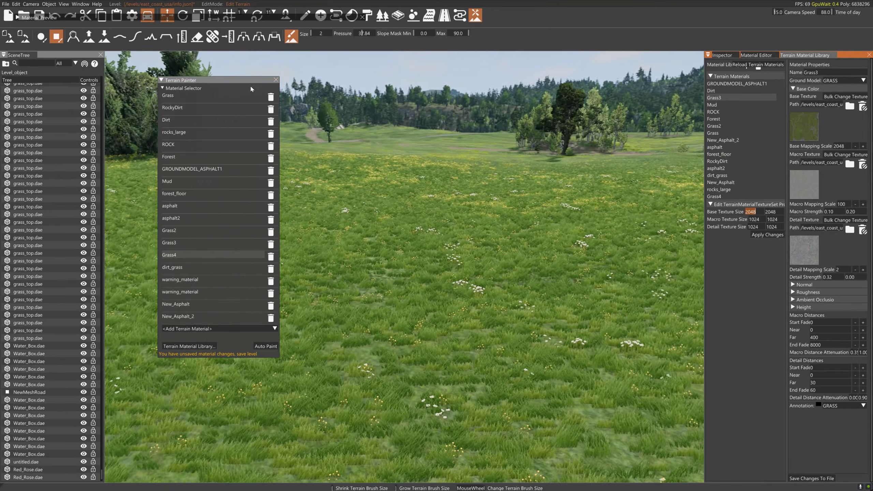
{"action": "left_click", "coordinate": [275, 80]}
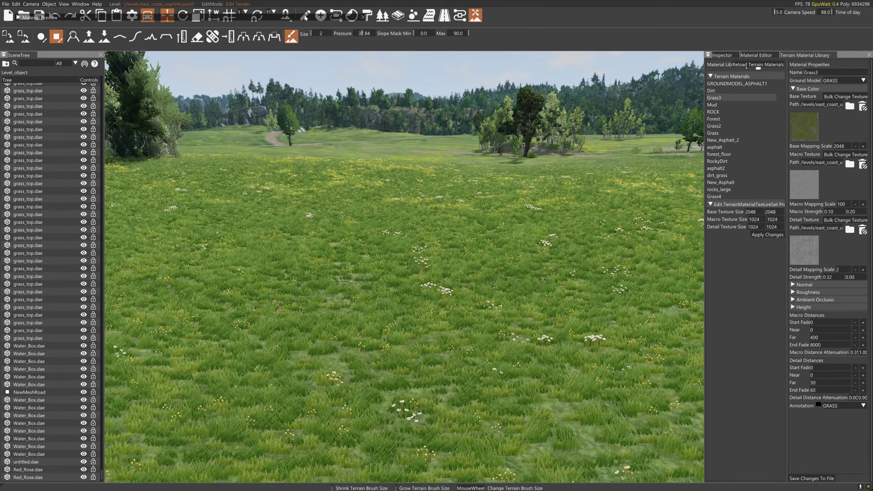
{"action": "scroll", "coordinate": [91, 420], "scroll_direction": "down", "scroll_amount": 1}
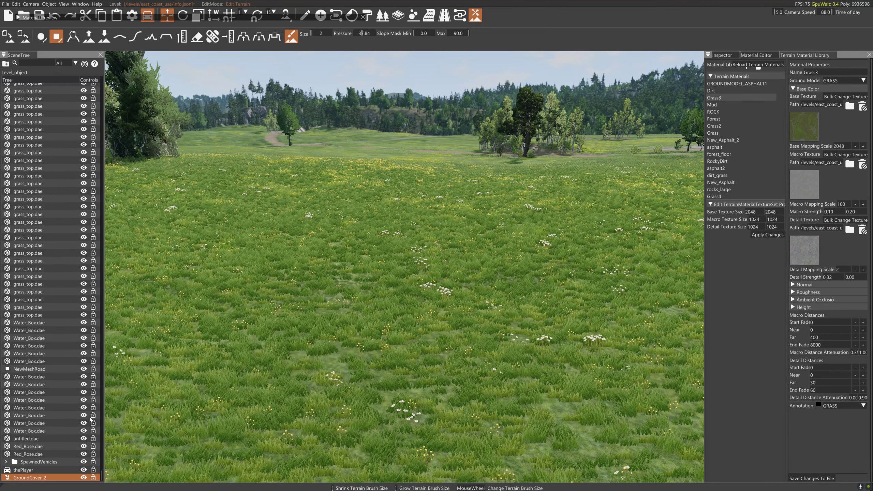
{"action": "left_click", "coordinate": [29, 478]}
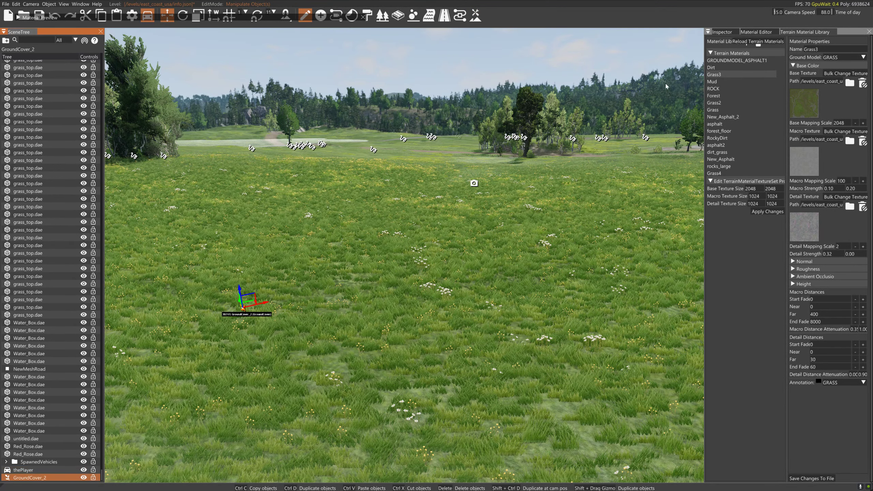
{"action": "left_click", "coordinate": [735, 32]}
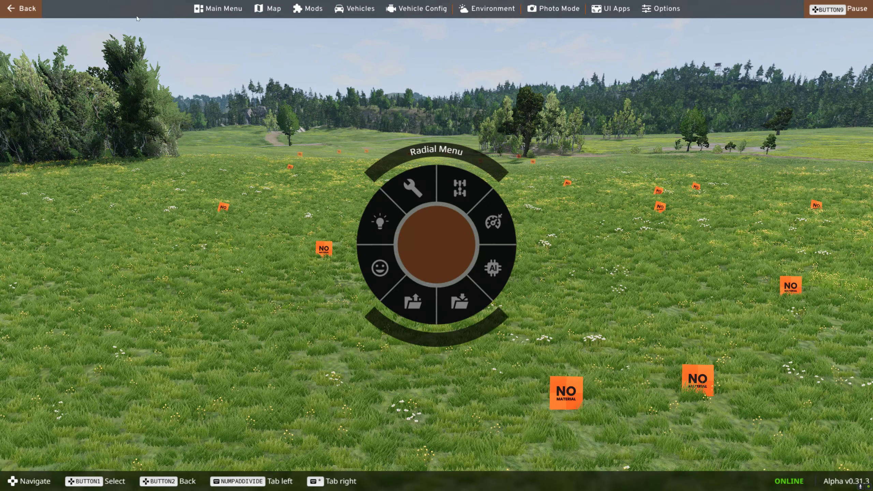
Reload the East Coast, USA map in Freeroam at the Town Industrial Area spawn point.
{"action": "left_click", "coordinate": [220, 9]}
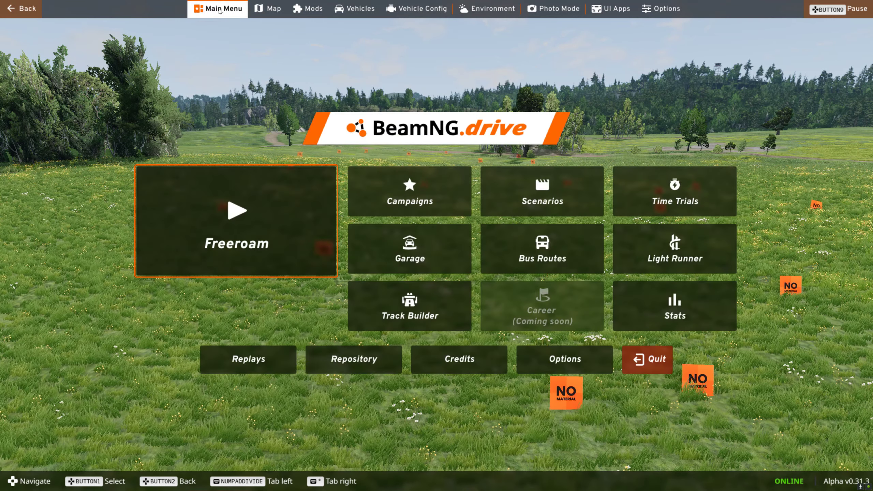
{"action": "left_click", "coordinate": [231, 217]}
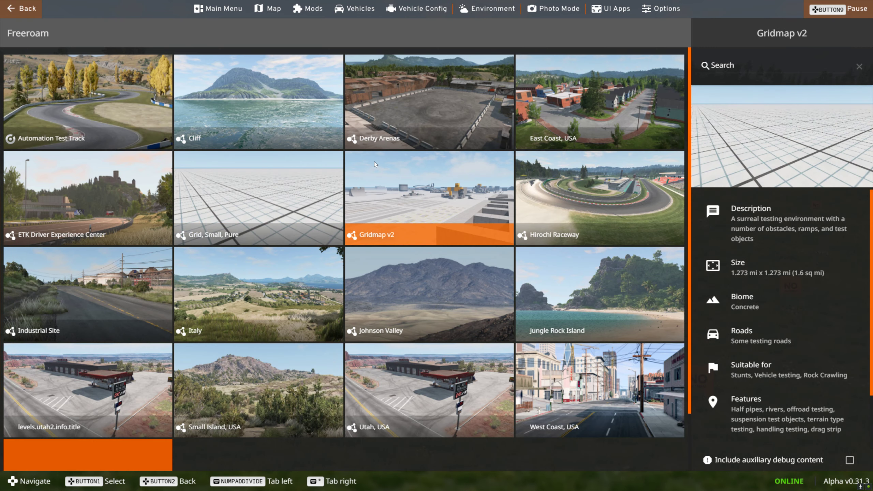
{"action": "left_click", "coordinate": [575, 79]}
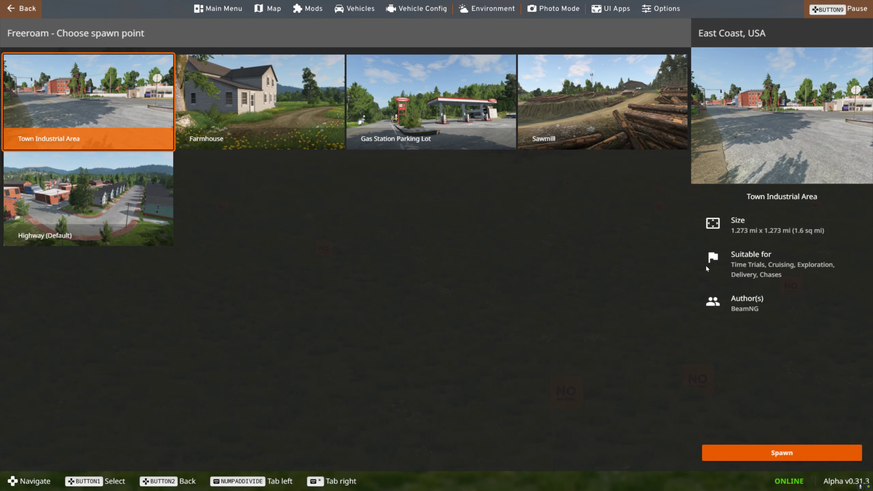
{"action": "left_click", "coordinate": [756, 451]}
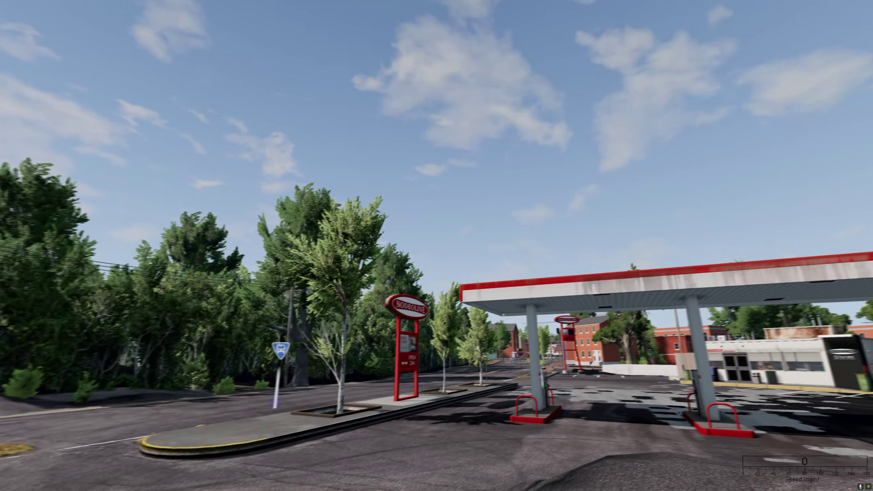
Fly the camera from the town to the grassy hillside beside the black terrain and reopen the World Editor.
{"action": "key", "text": "w"}
{"action": "key", "text": "w"}
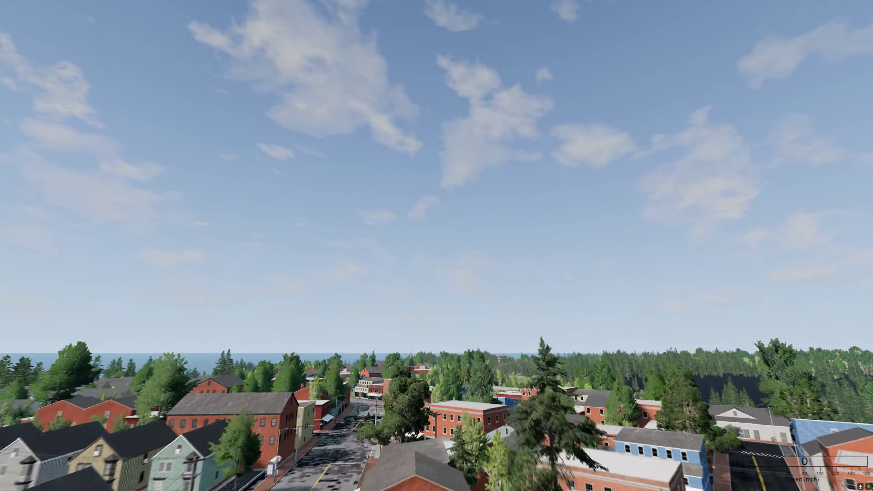
{"action": "key", "text": "w"}
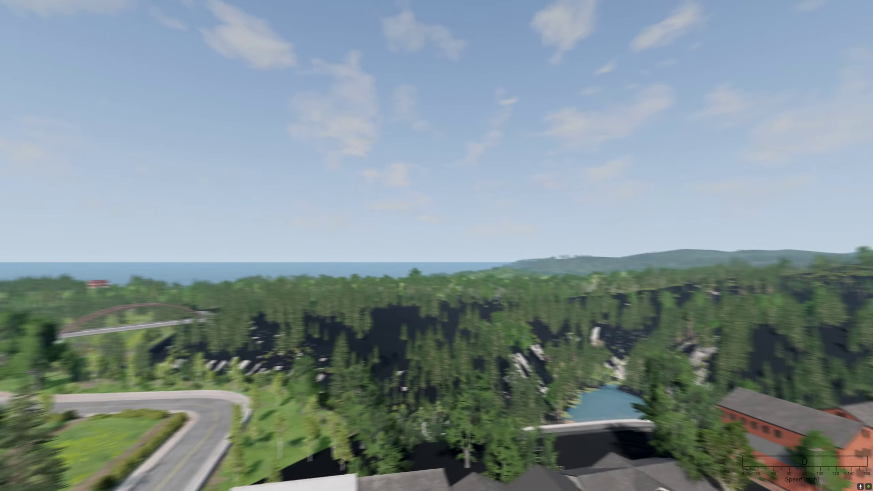
{"action": "key", "text": "w"}
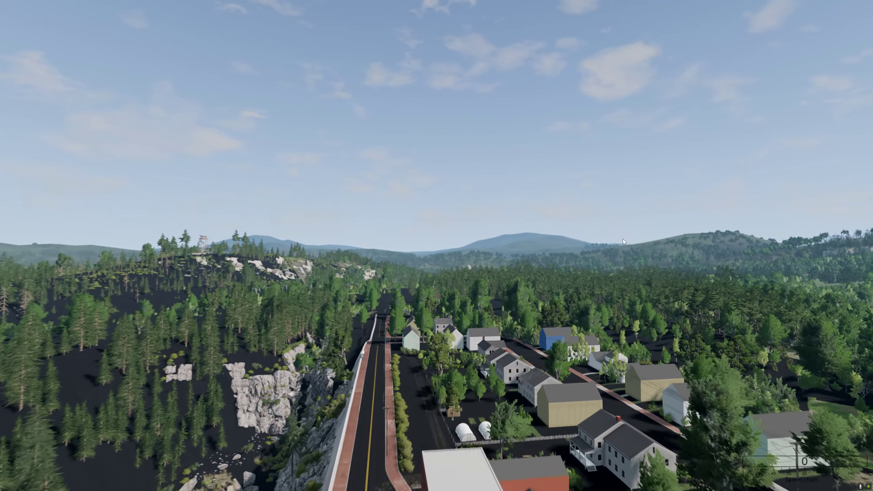
{"action": "key", "text": "Right"}
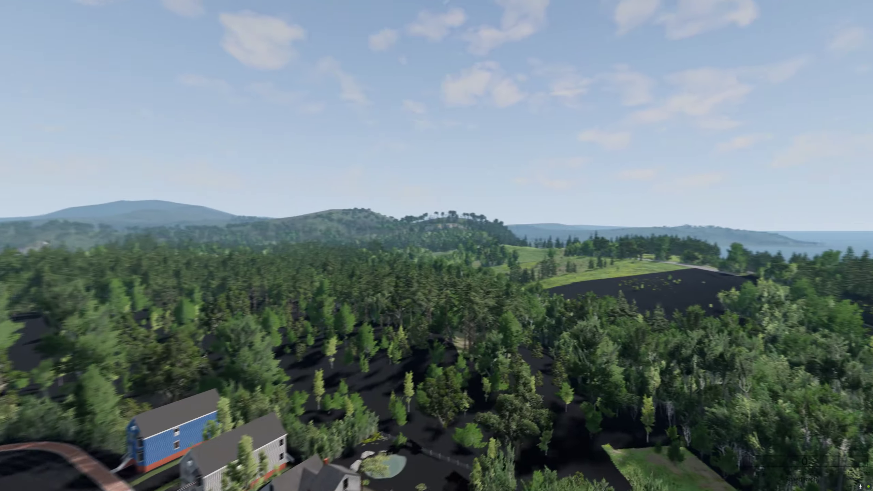
{"action": "key", "text": "w"}
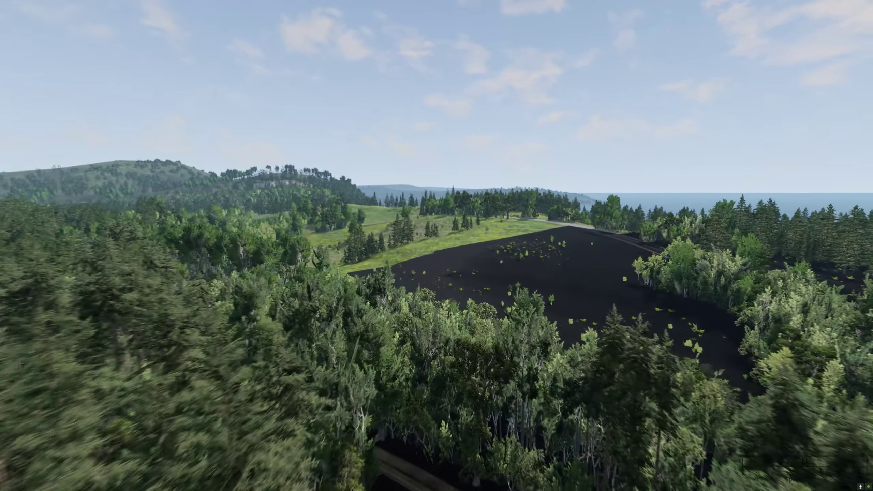
{"action": "key", "text": "Up"}
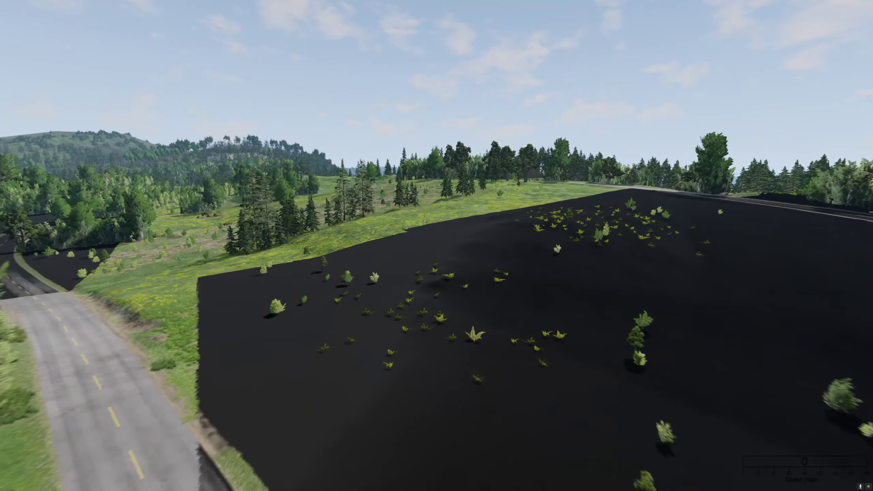
{"action": "key", "text": "w"}
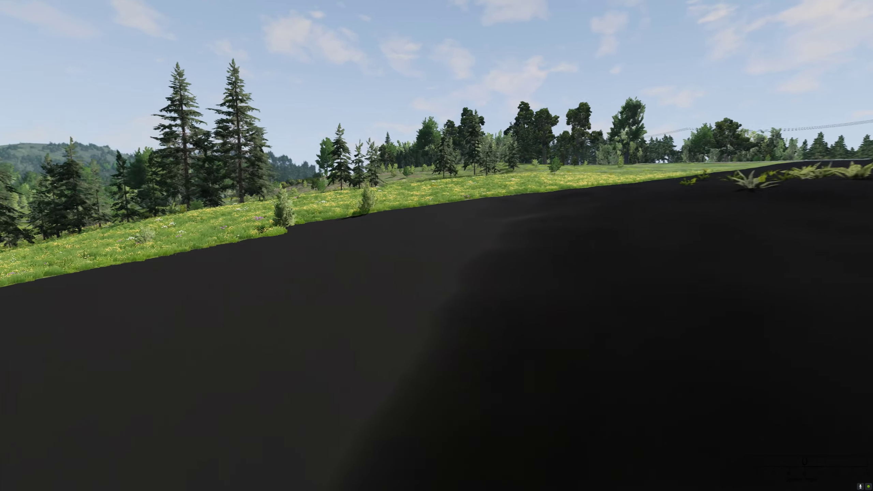
{"action": "key", "text": "F11"}
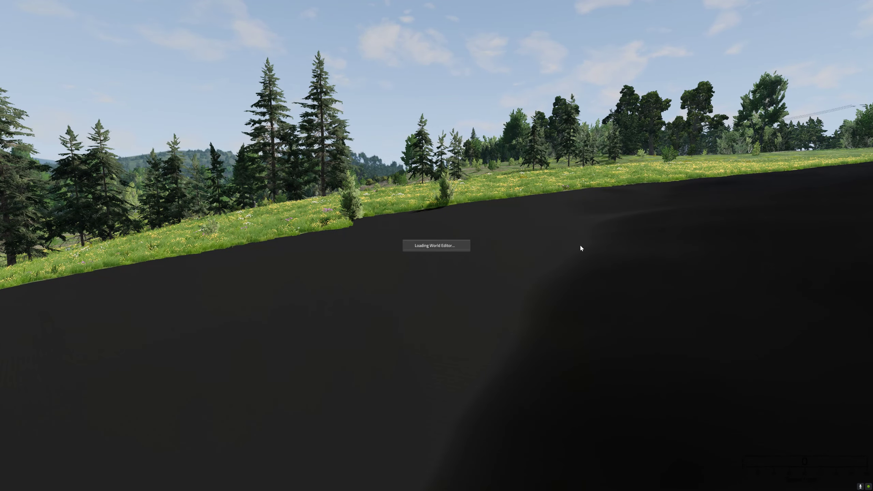
Select GroundCover_2 and set its type [0] sizeMax to 3 and sizeMin to 2.
{"action": "left_click", "coordinate": [100, 460]}
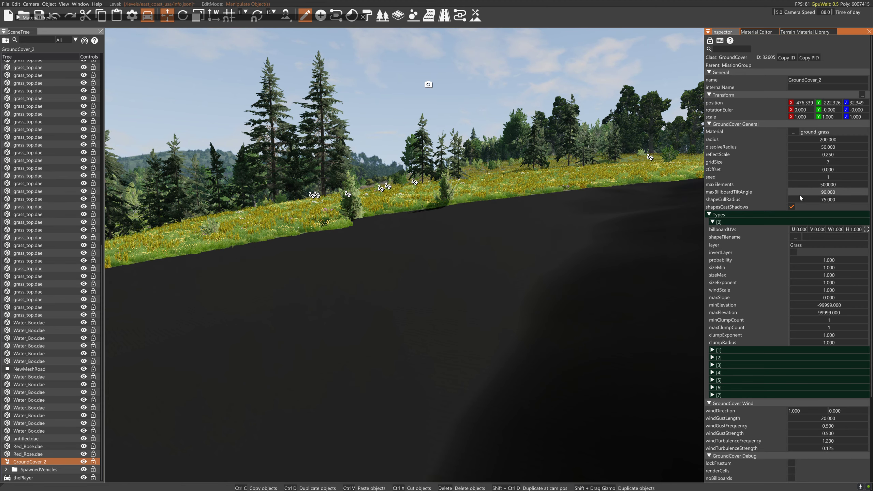
{"action": "right_click", "coordinate": [715, 229]}
{"action": "right_click_drag", "start_coordinate": [536, 256], "coordinate": [541, 290]}
{"action": "key", "text": "w"}
{"action": "key", "text": "w"}
{"action": "key", "text": "a"}
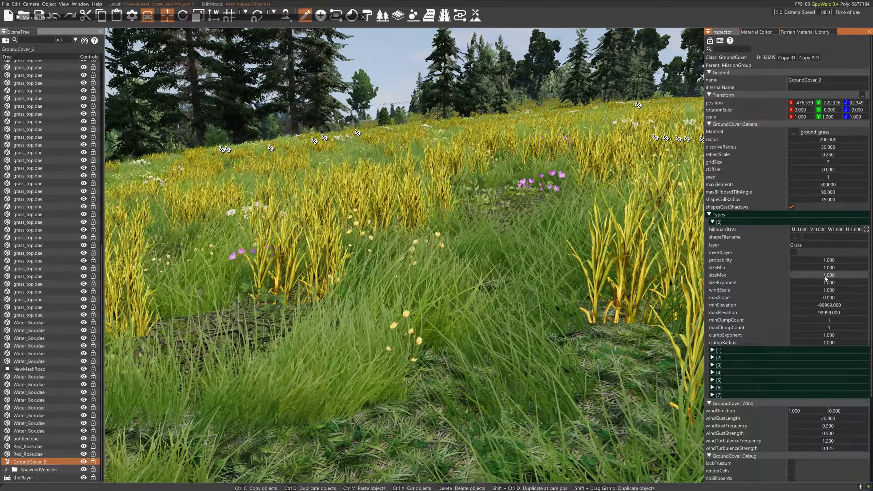
{"action": "double_click", "coordinate": [823, 274]}
{"action": "type", "text": "3"}
{"action": "double_click", "coordinate": [822, 267]}
{"action": "type", "text": "2"}
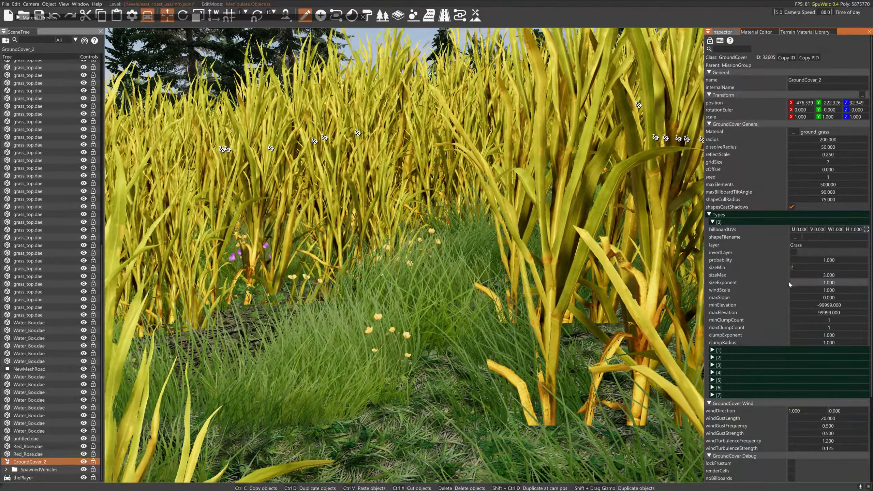
{"action": "left_click", "coordinate": [571, 232]}
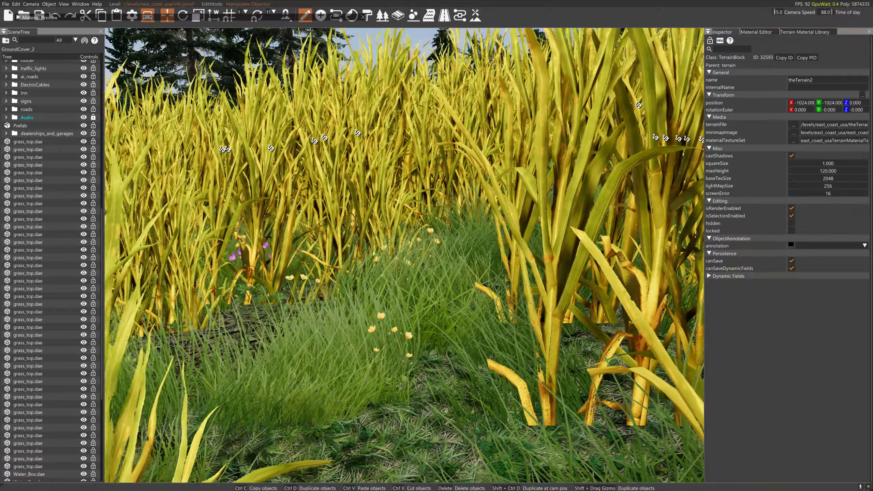
Load the ground_grass material in the Material Editor, filtering the material list by "ground".
{"action": "key", "text": "w"}
{"action": "right_click_drag", "start_coordinate": [571, 232], "coordinate": [646, 218]}
{"action": "key", "text": "s"}
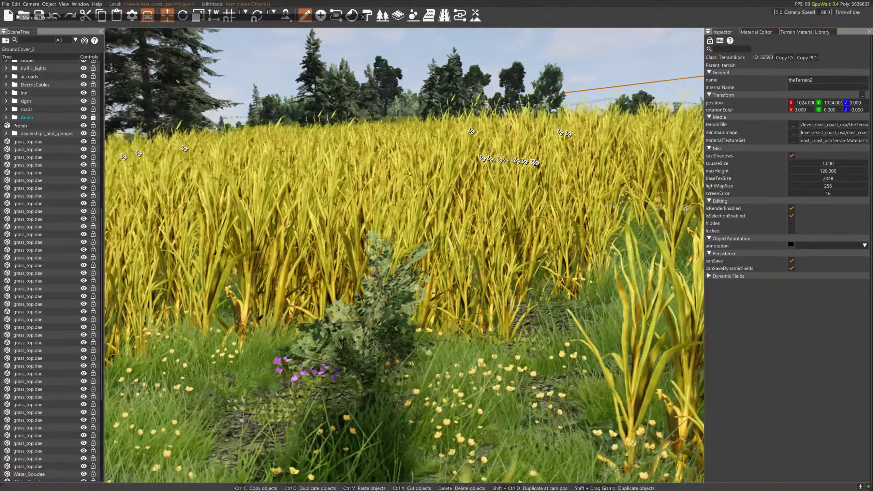
{"action": "key", "text": "s"}
{"action": "key", "text": "d"}
{"action": "right_click_drag", "start_coordinate": [646, 218], "coordinate": [581, 218]}
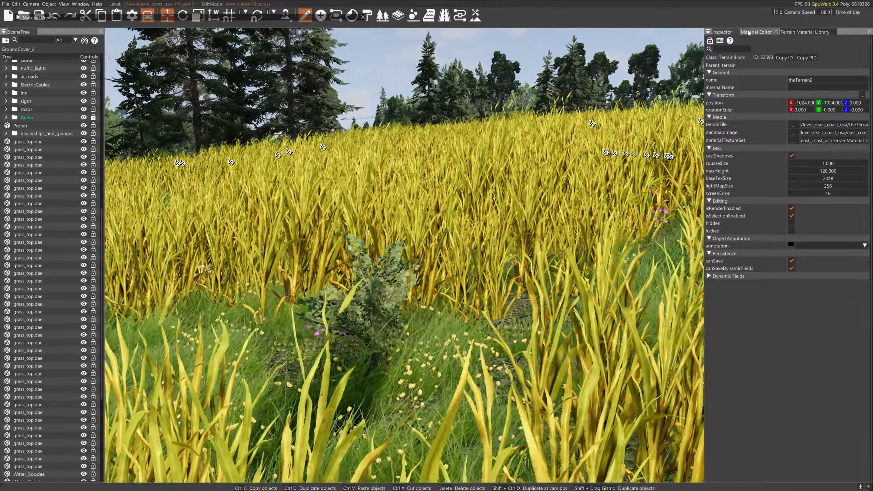
{"action": "left_click", "coordinate": [755, 32]}
{"action": "left_click_drag", "start_coordinate": [529, 51], "coordinate": [550, 66]}
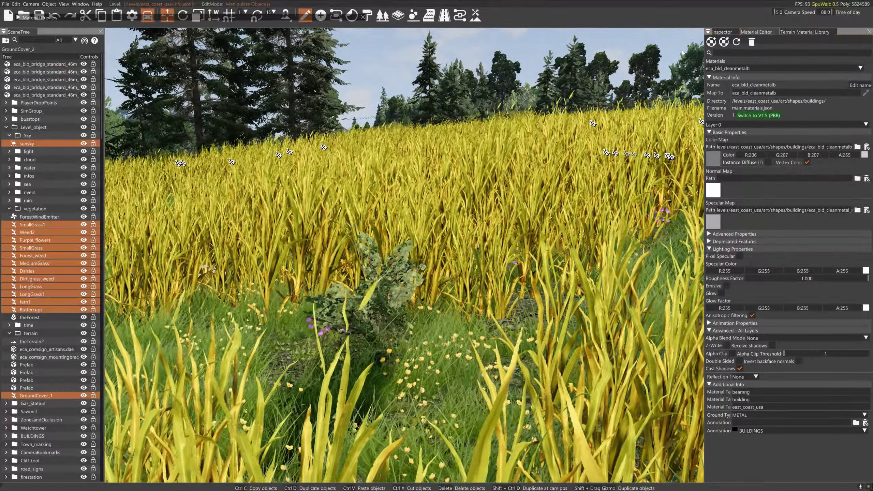
{"action": "left_click", "coordinate": [726, 53]}
{"action": "type", "text": "groun"}
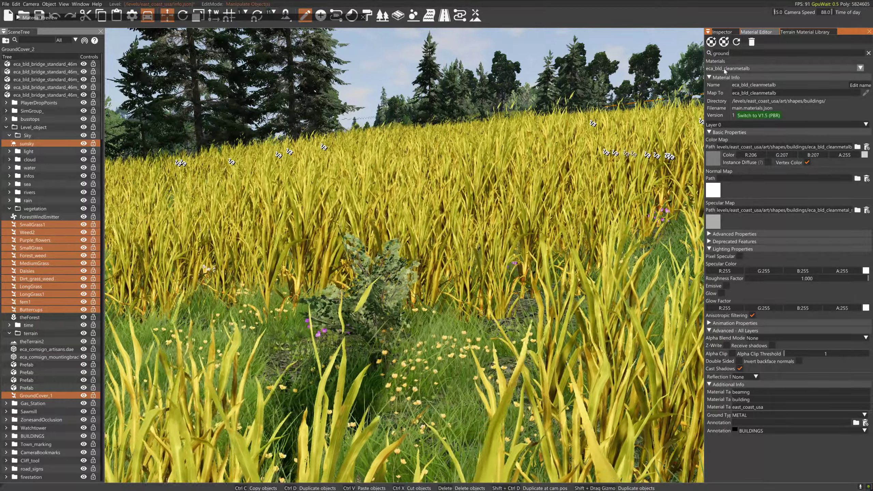
{"action": "type", "text": "d"}
{"action": "left_click", "coordinate": [725, 68]}
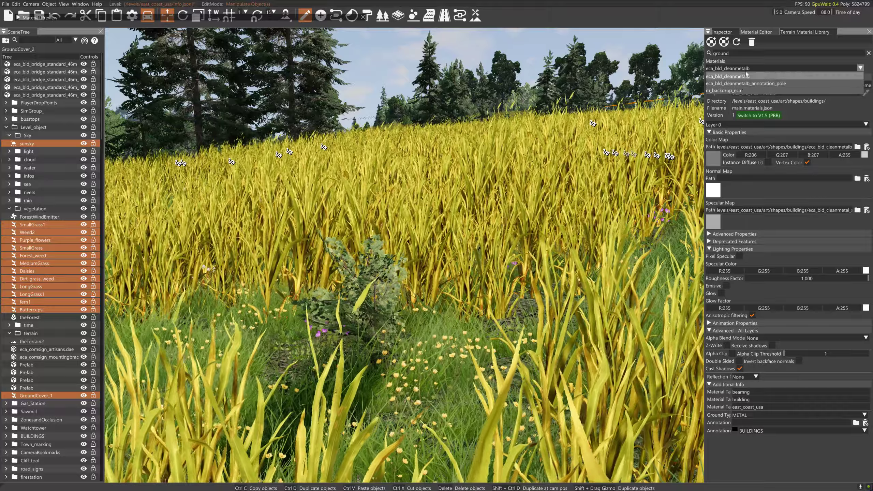
{"action": "left_click", "coordinate": [745, 76]}
{"action": "right_click_drag", "start_coordinate": [133, 138], "coordinate": [133, 110]}
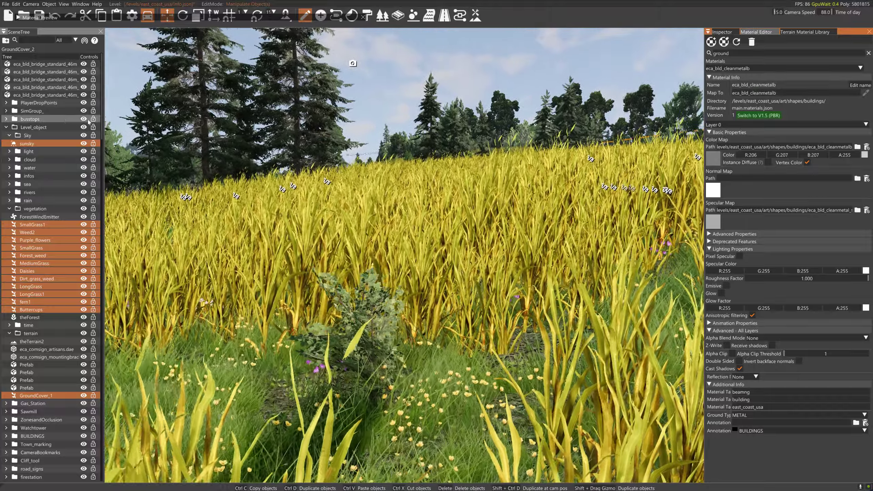
{"action": "left_click", "coordinate": [67, 111]}
{"action": "right_click", "coordinate": [63, 113]}
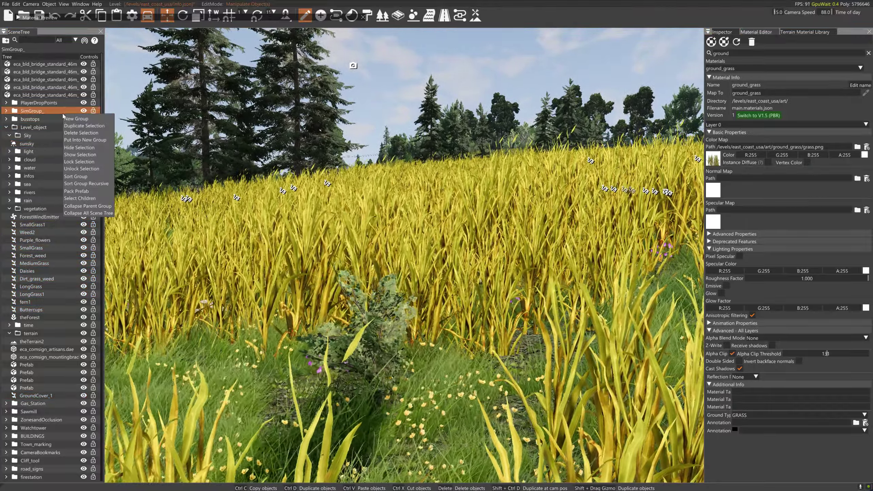
{"action": "left_click", "coordinate": [125, 118]}
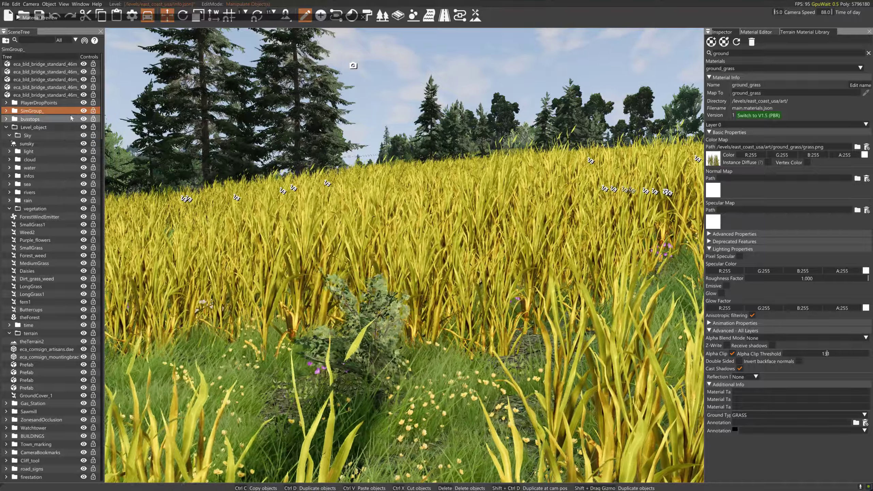
{"action": "right_click", "coordinate": [65, 112]}
{"action": "left_click", "coordinate": [373, 62]}
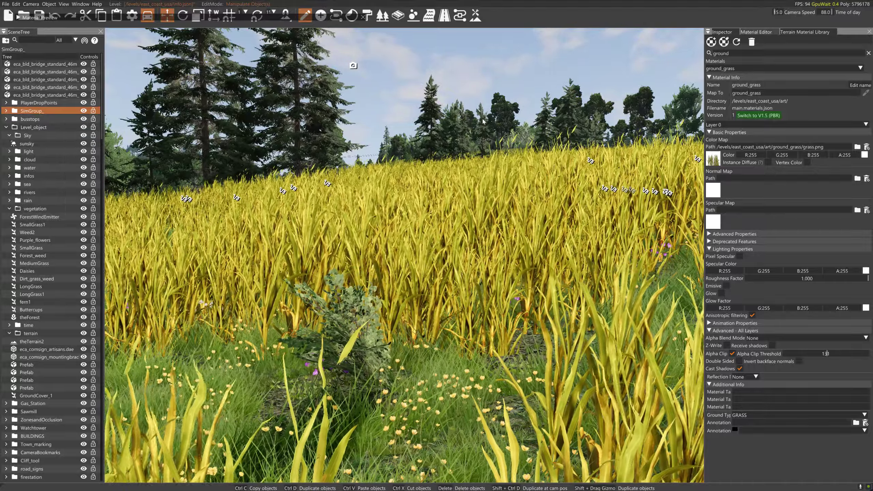
Tint the ground_grass color map to R 172, G 194, B 107 and check the grass across the field.
{"action": "left_click", "coordinate": [751, 156]}
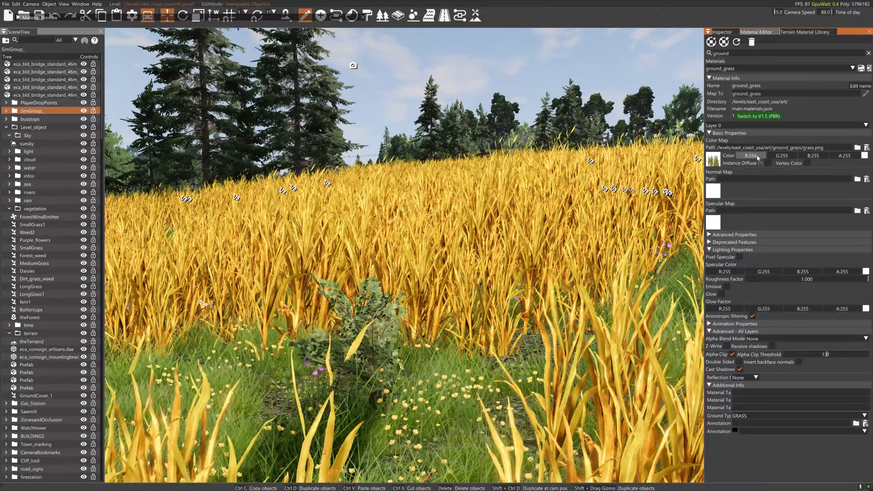
{"action": "mouse_move", "coordinate": [752, 156]}
{"action": "left_mouse_down"}
{"action": "mouse_move", "coordinate": [787, 157]}
{"action": "mouse_move", "coordinate": [758, 159]}
{"action": "left_mouse_up"}
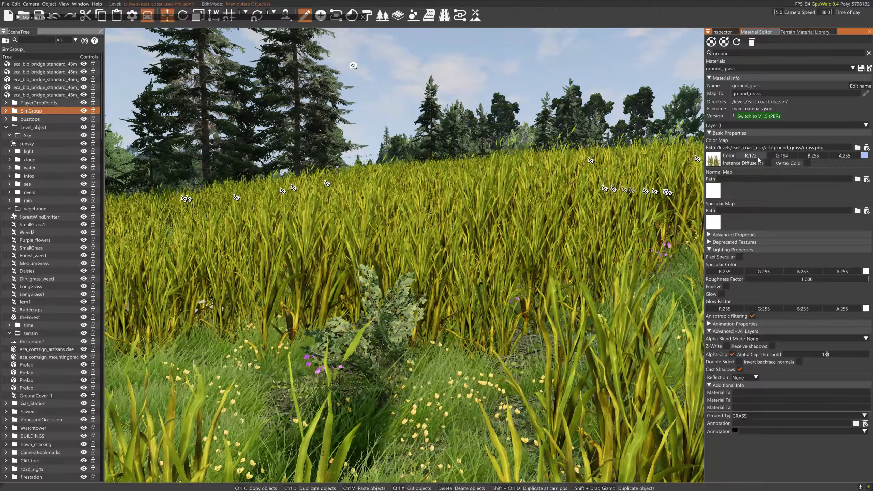
{"action": "left_click_drag", "start_coordinate": [813, 156], "coordinate": [783, 160]}
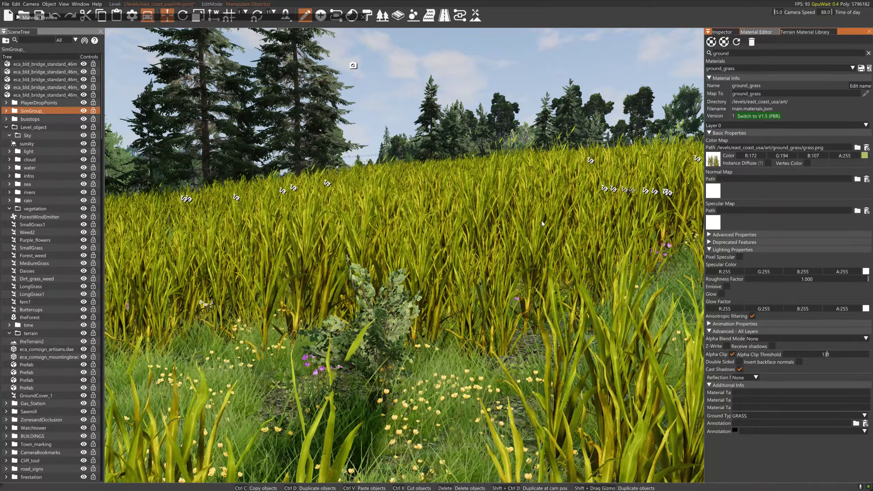
{"action": "key", "text": "a"}
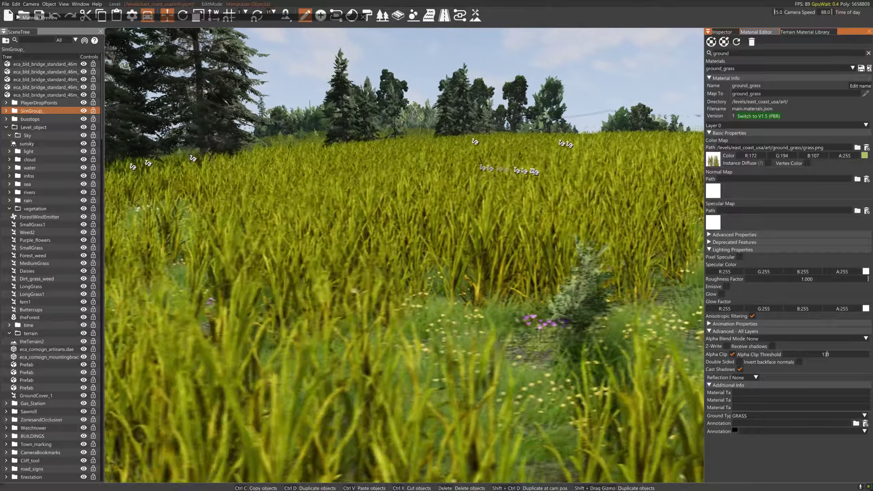
{"action": "key", "text": "d"}
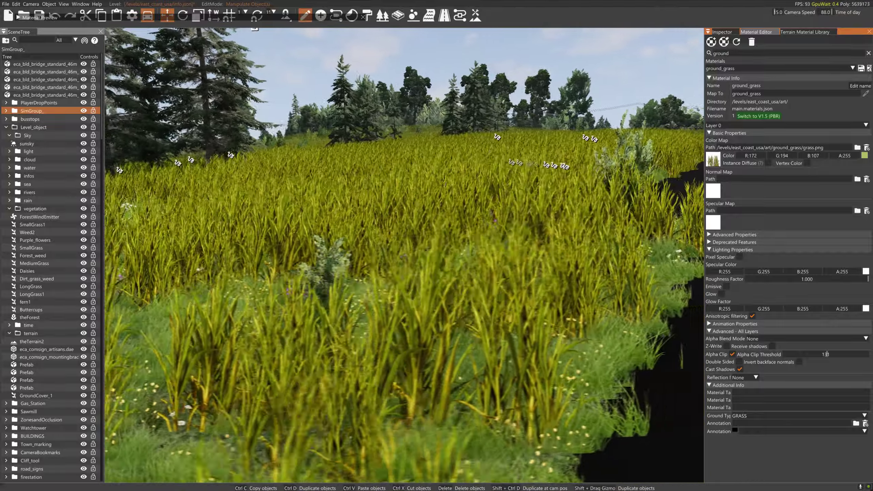